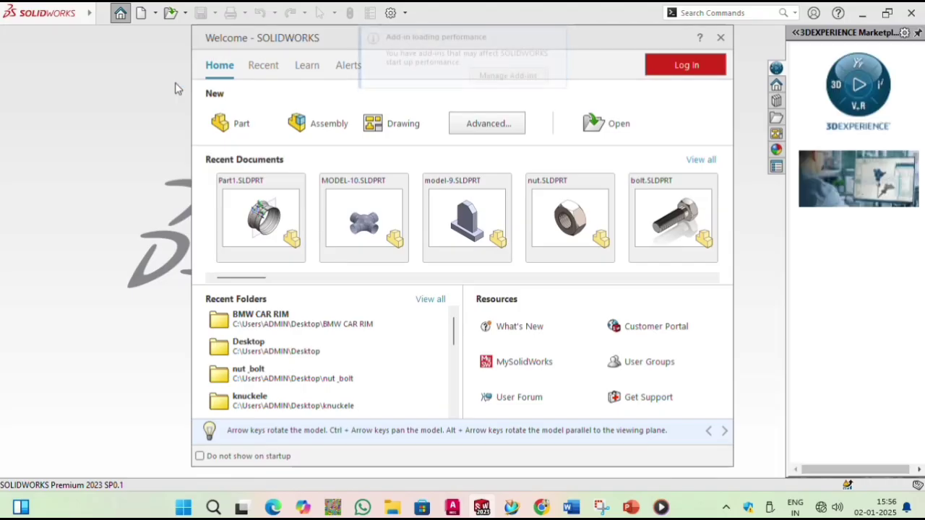
# Create a new blank part document
pyautogui.click(241, 122)
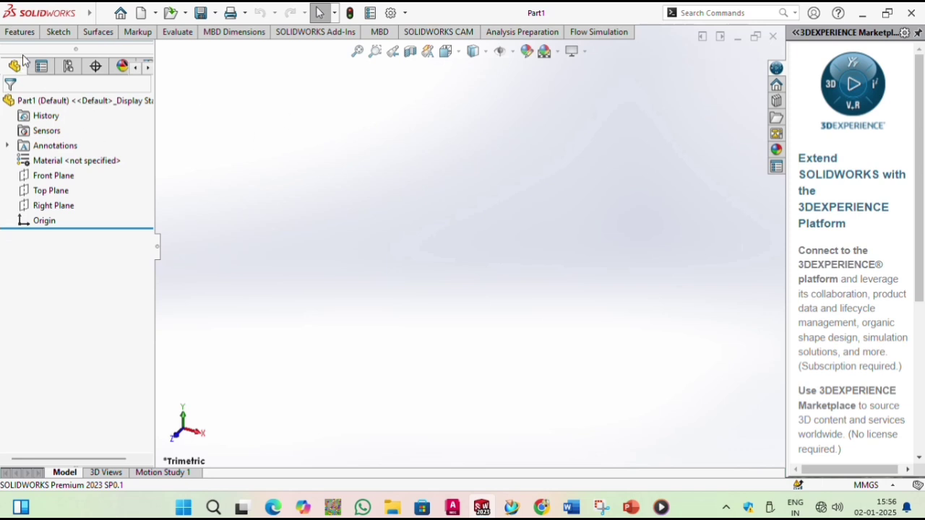
pyautogui.moveTo(65, 16)
pyautogui.click(101, 14)
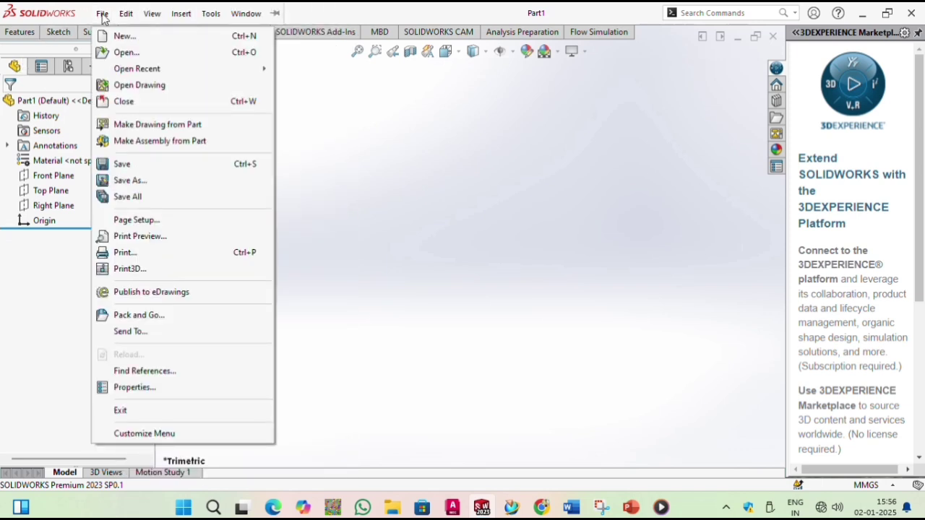
pyautogui.click(102, 13)
pyautogui.click(100, 16)
pyautogui.click(115, 35)
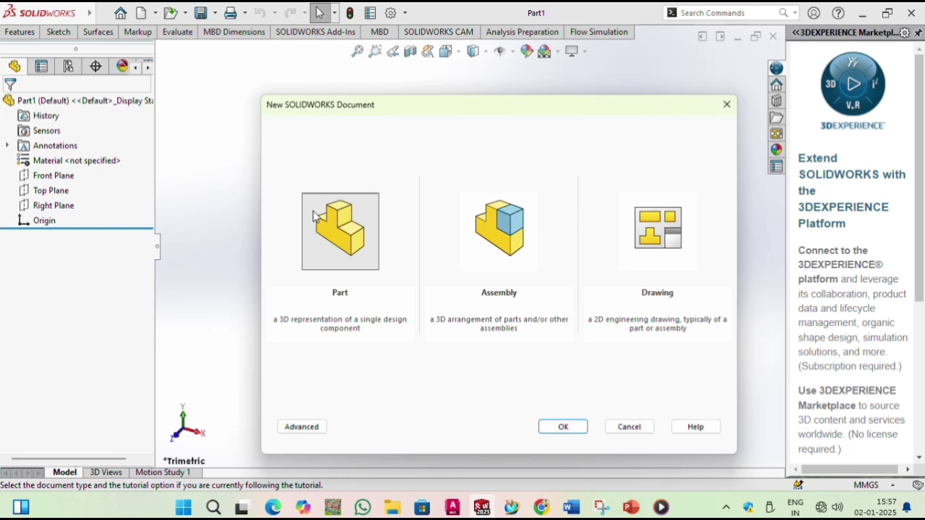
pyautogui.click(562, 428)
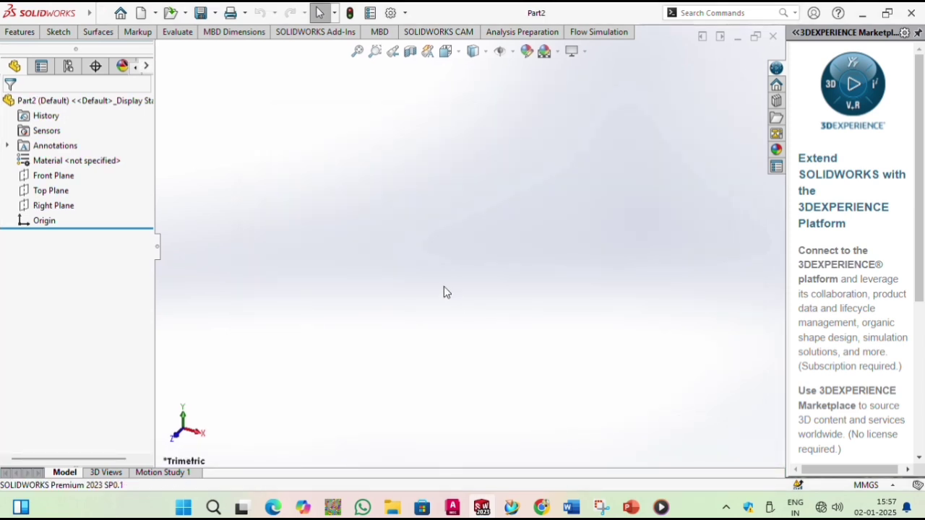
# On the Front Plane, sketch a stepped line chain leftward from the origin: about 127 mm horizontal, 29 mm up, and about 120 mm horizontal
pyautogui.click(51, 176)
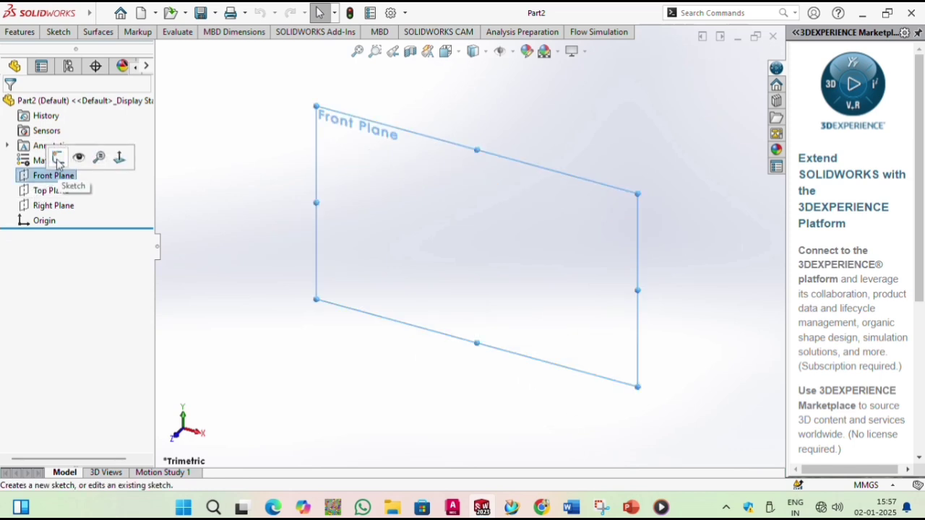
pyautogui.click(59, 160)
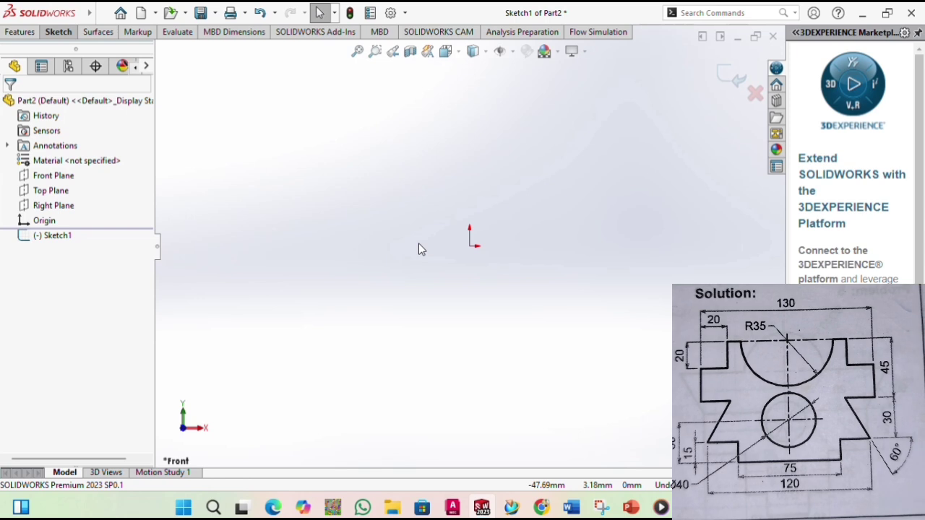
pyautogui.click(61, 33)
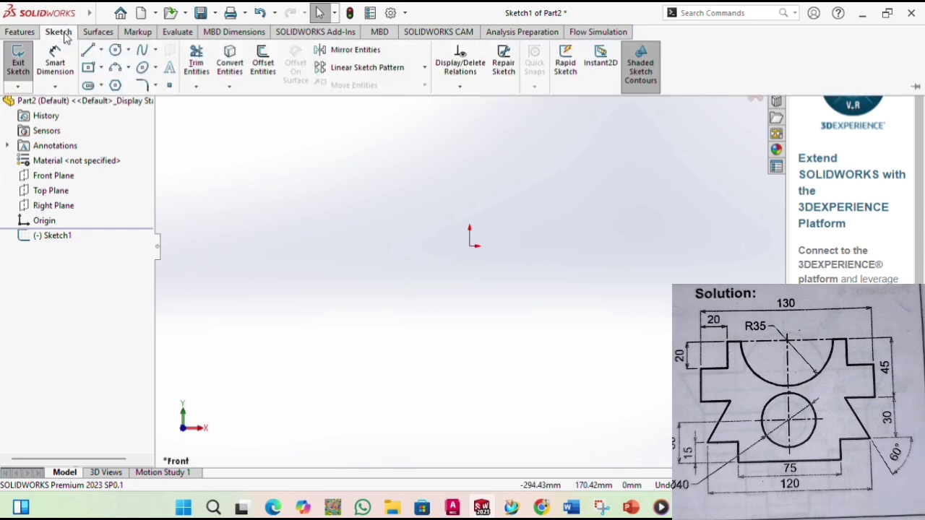
pyautogui.click(88, 49)
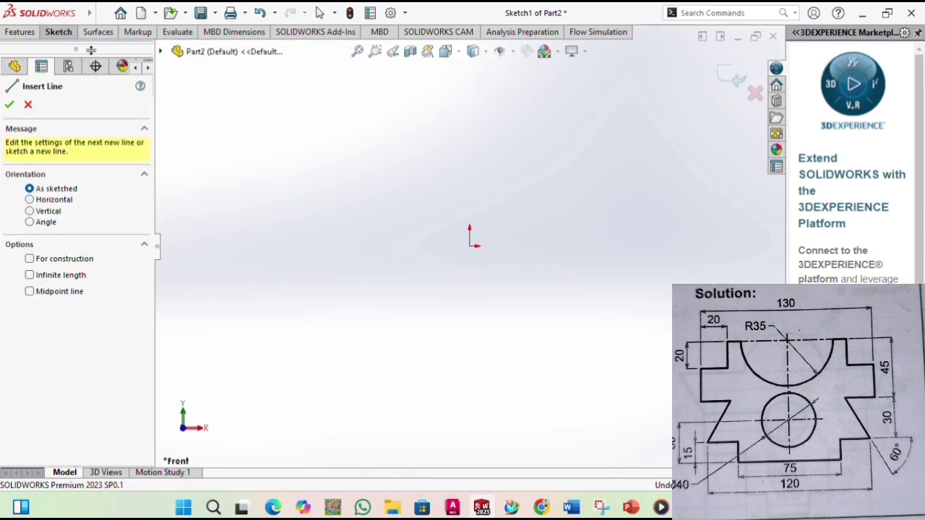
pyautogui.click(470, 247)
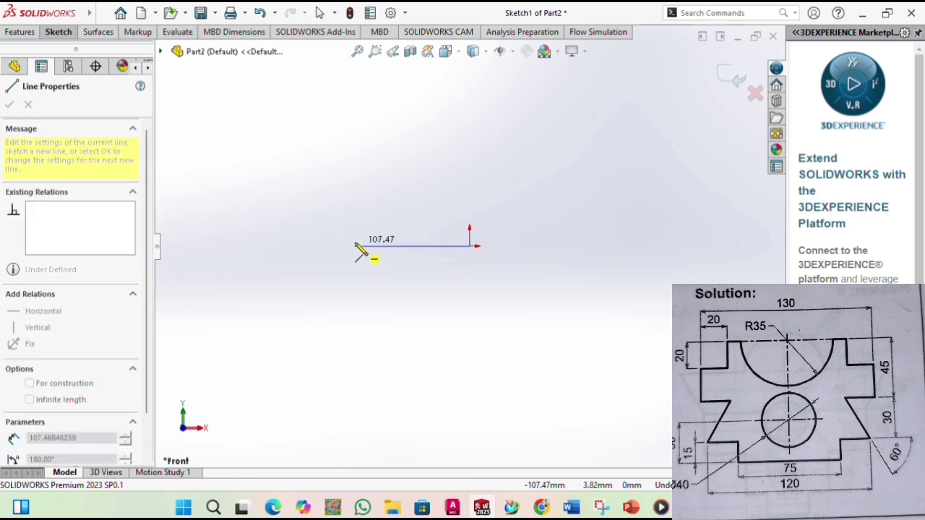
pyautogui.click(336, 246)
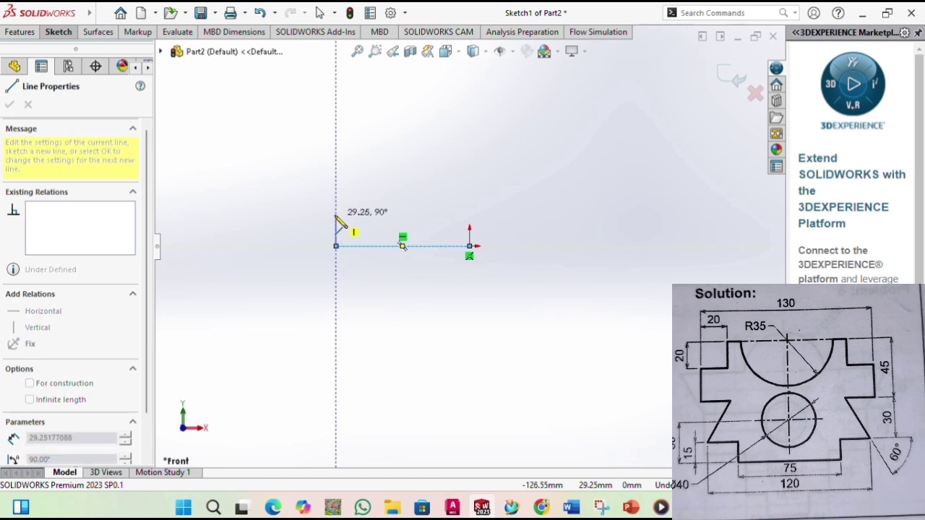
pyautogui.click(336, 215)
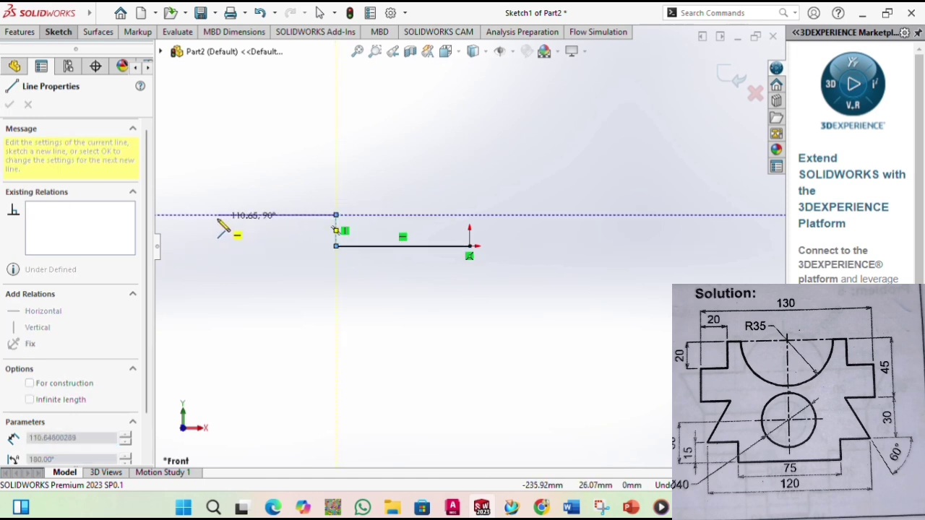
pyautogui.click(215, 215)
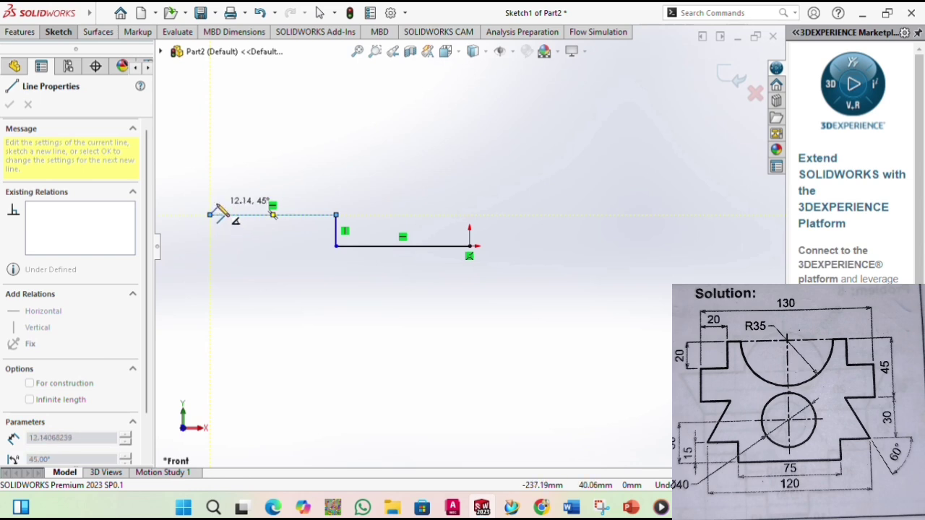
pyautogui.rightClick(203, 172)
pyautogui.click(220, 181)
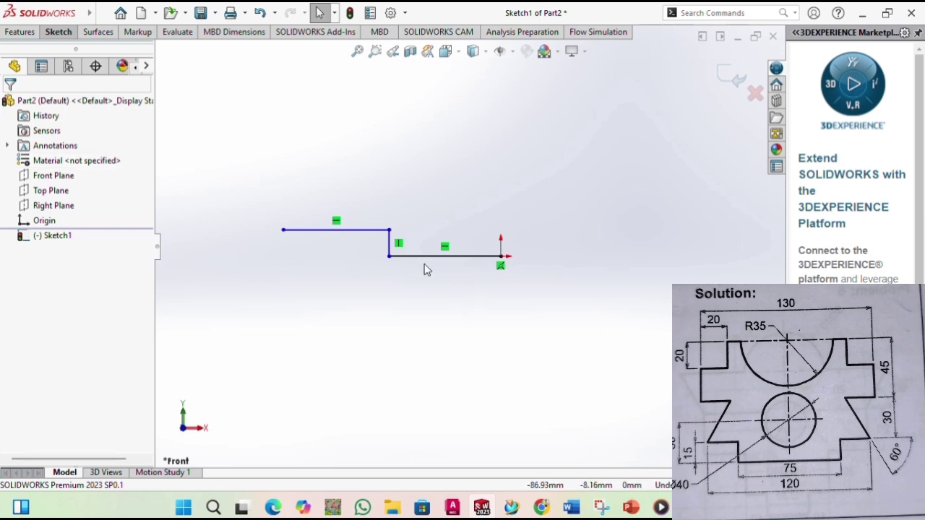
# Sketch the matching stepped line chain rightward from the origin: about 153 mm horizontal, 29 mm up, and a horizontal line outward
pyautogui.click(501, 256)
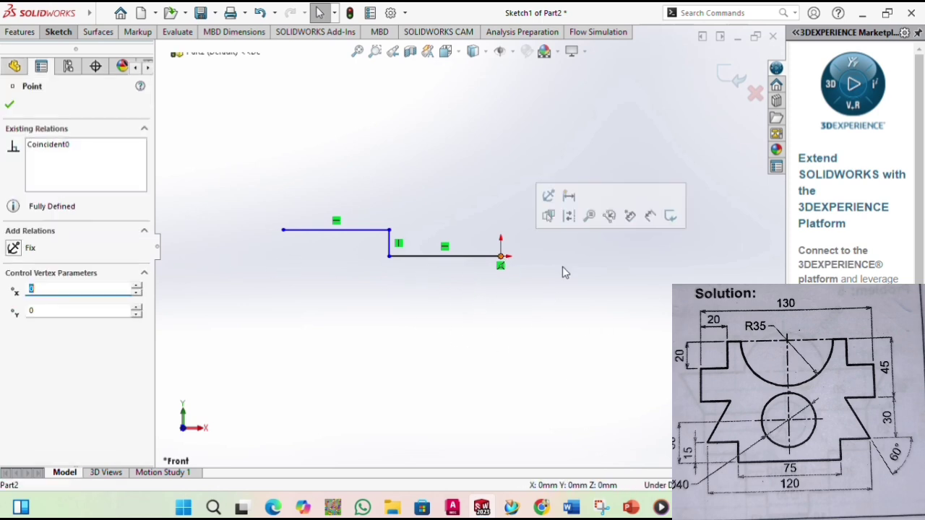
pyautogui.click(59, 32)
pyautogui.click(96, 61)
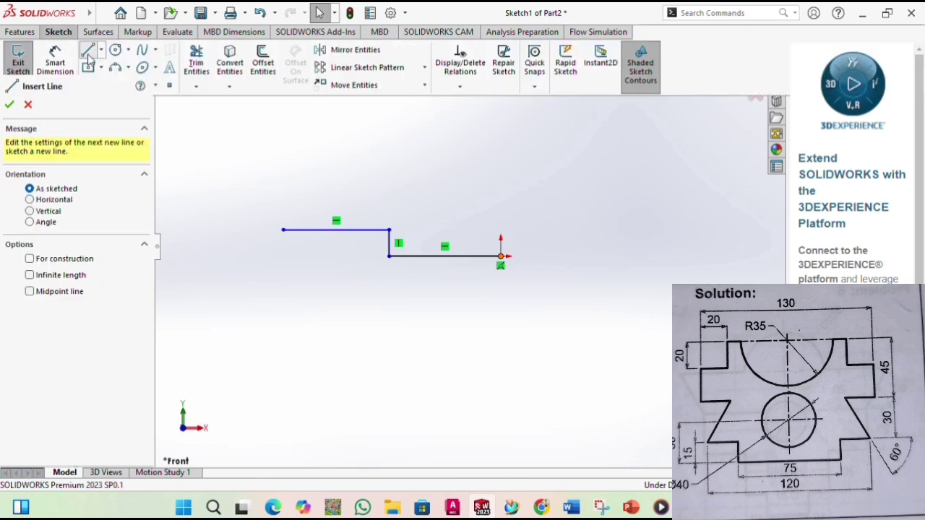
pyautogui.click(500, 256)
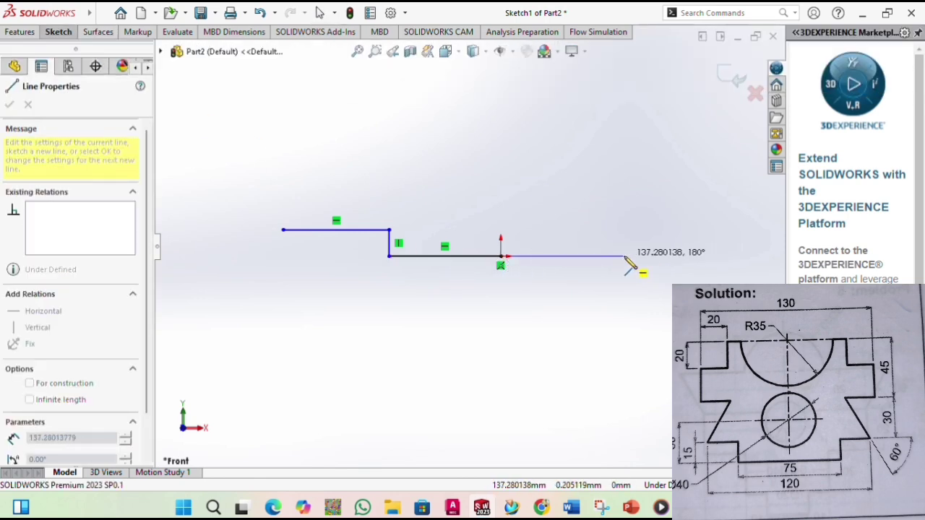
pyautogui.click(640, 256)
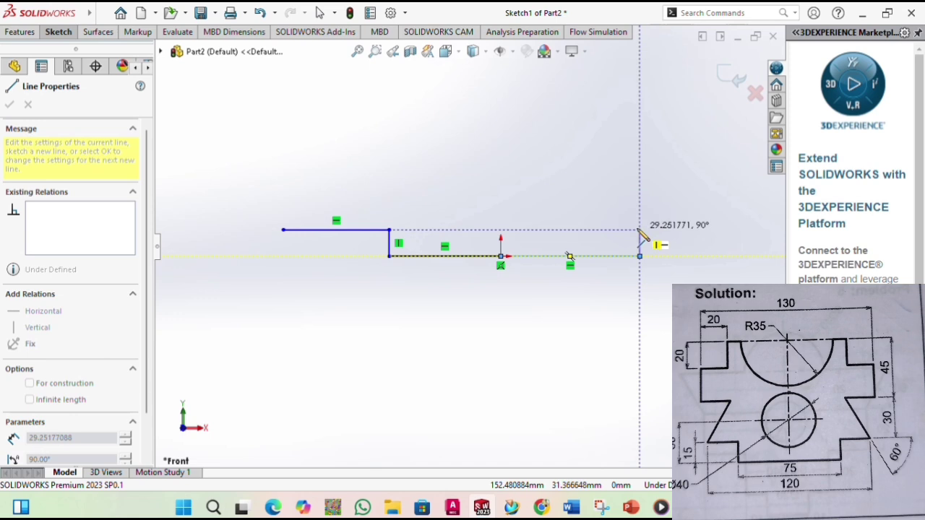
pyautogui.click(640, 230)
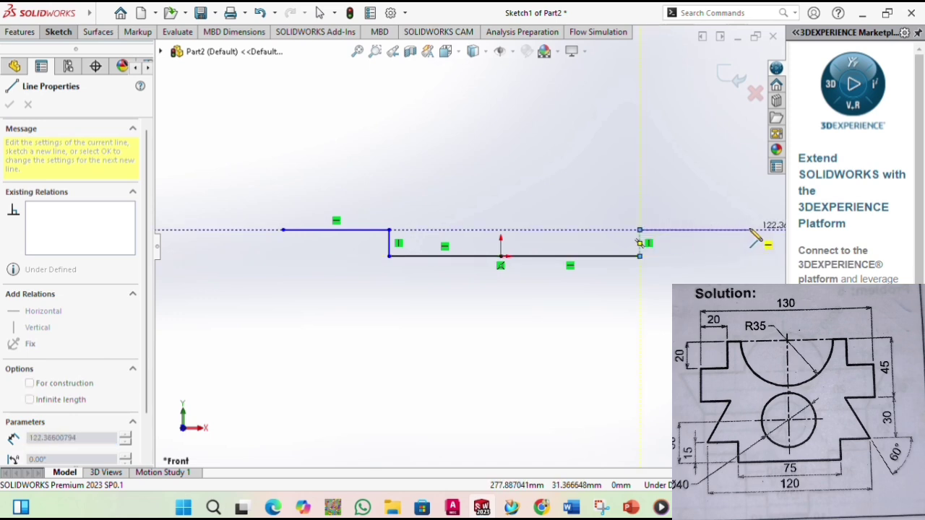
pyautogui.click(759, 229)
pyautogui.rightClick(598, 203)
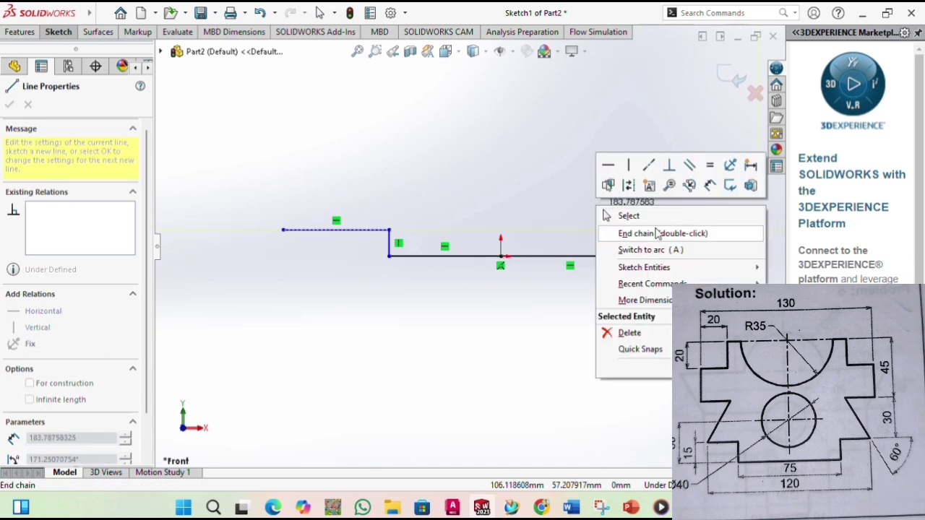
pyautogui.click(646, 220)
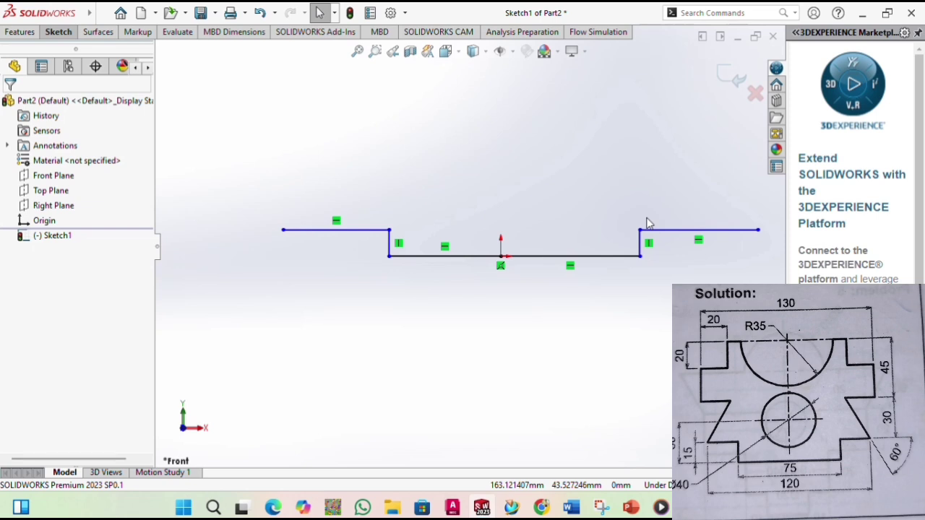
# From the left chain's outer end, sketch a 45° line about 113 mm long, a rectangular tab about 71 by 50 mm, and a vertical line up
pyautogui.click(59, 32)
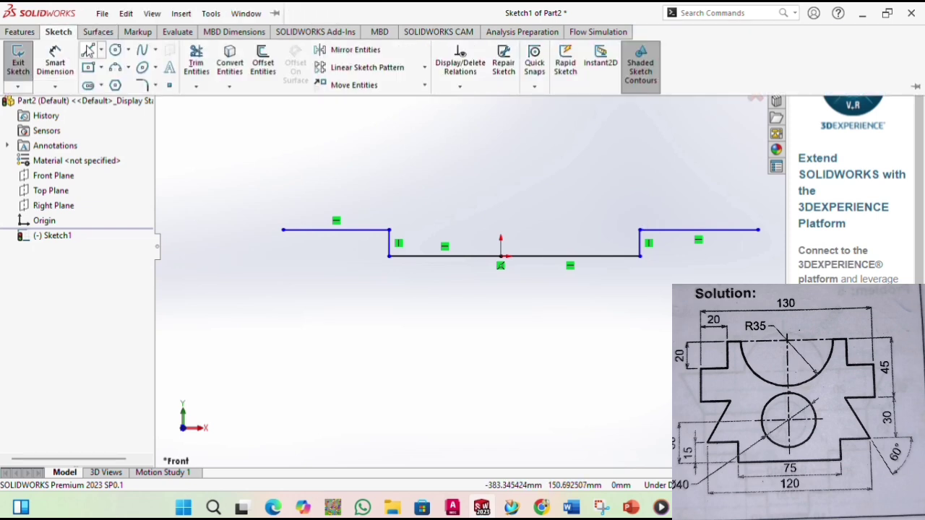
pyautogui.click(87, 49)
pyautogui.click(283, 230)
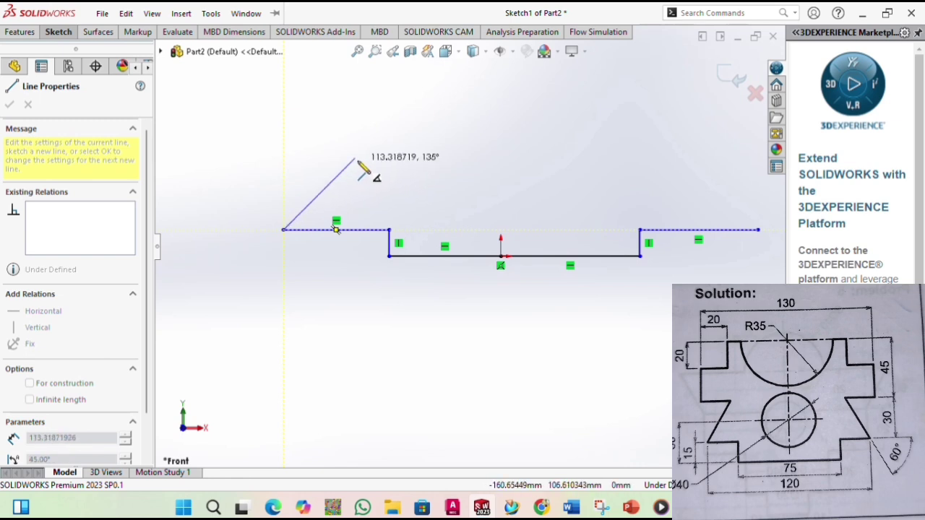
pyautogui.click(354, 158)
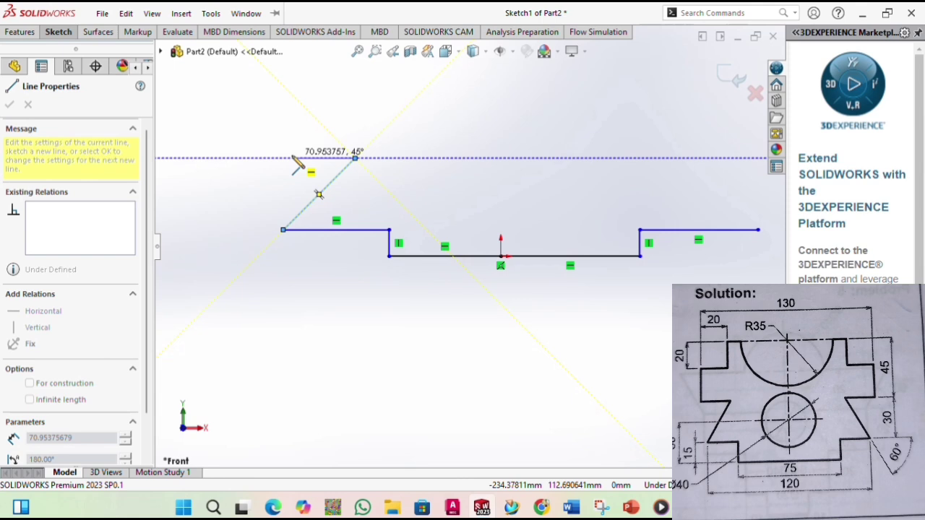
pyautogui.click(293, 158)
pyautogui.click(292, 114)
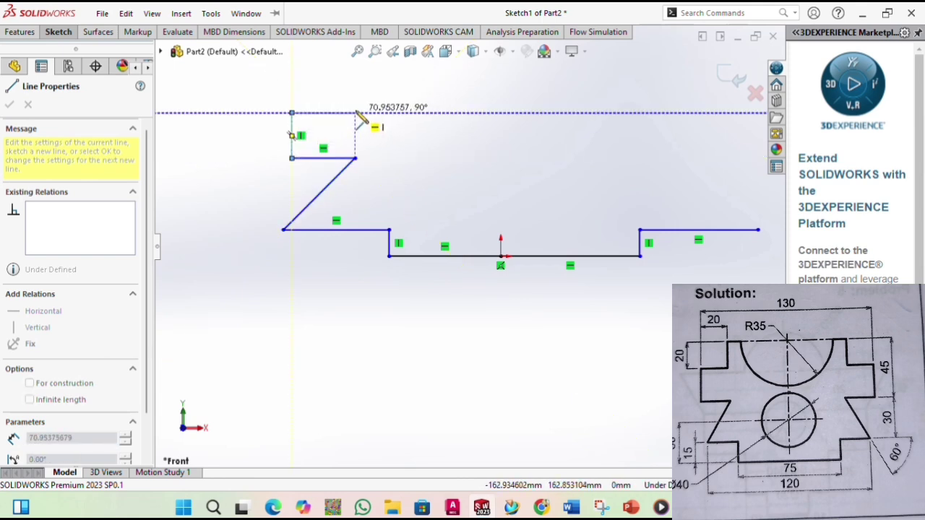
pyautogui.click(356, 113)
pyautogui.scroll(2, 357, 84)
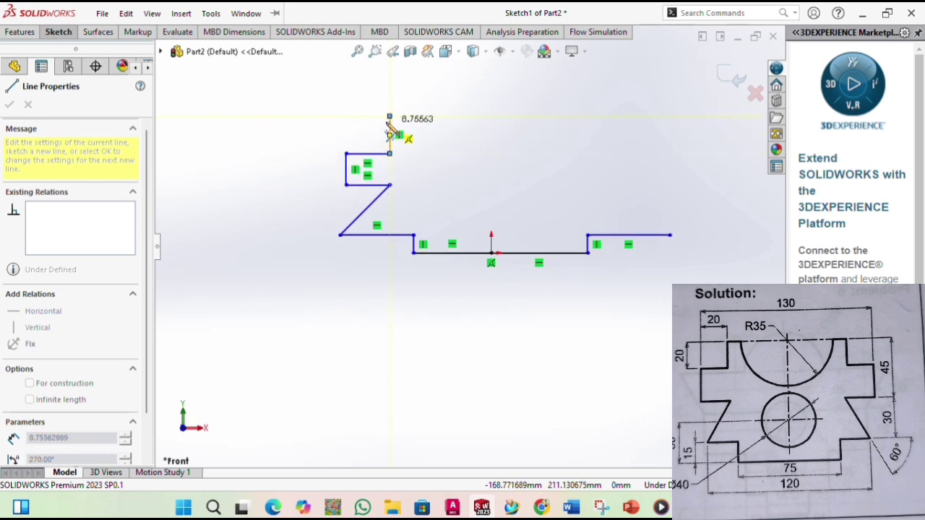
pyautogui.rightClick(216, 138)
pyautogui.click(247, 151)
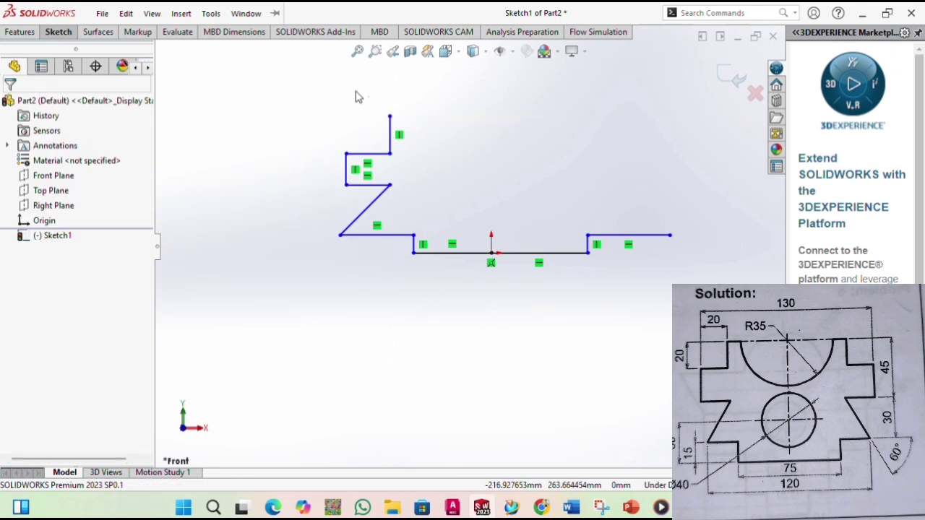
# Dimension the short vertical step left of the origin to 15 mm
pyautogui.click(60, 33)
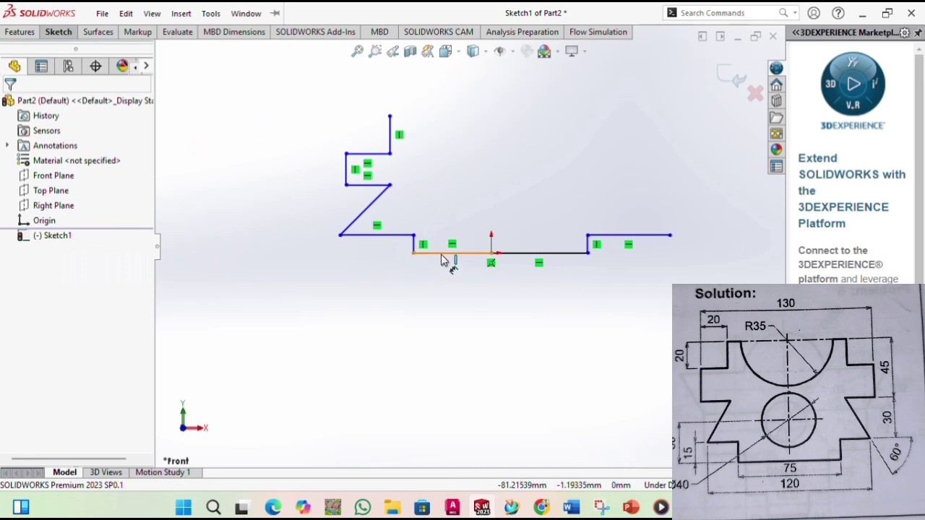
pyautogui.scroll(-4, 437, 253)
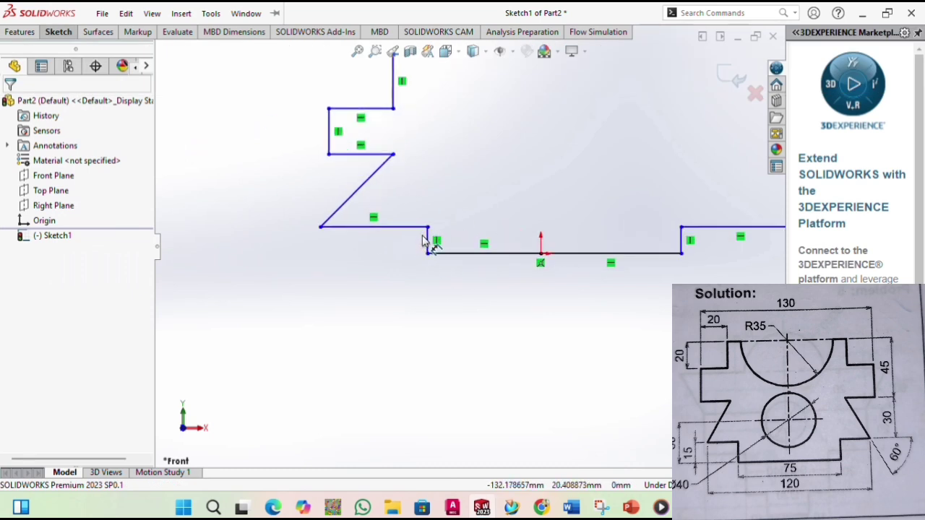
pyautogui.click(423, 228)
pyautogui.click(380, 240)
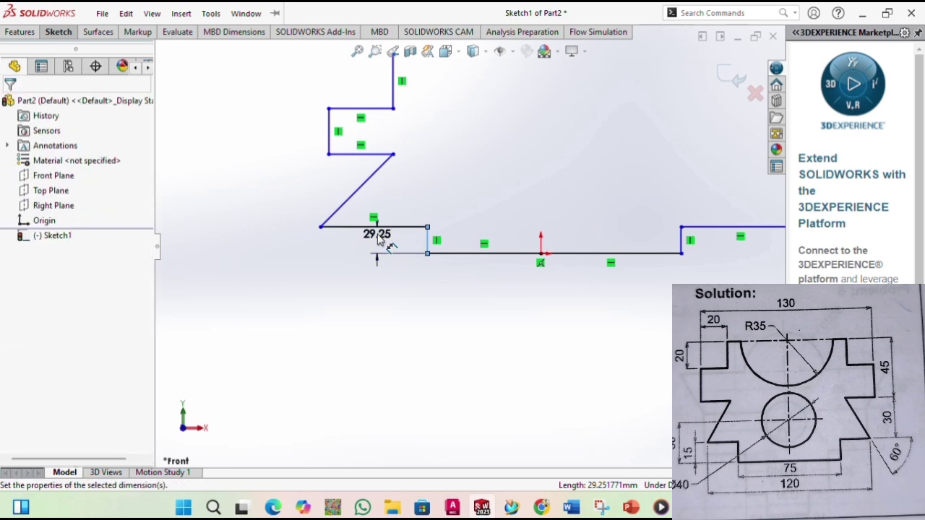
pyautogui.write('15')
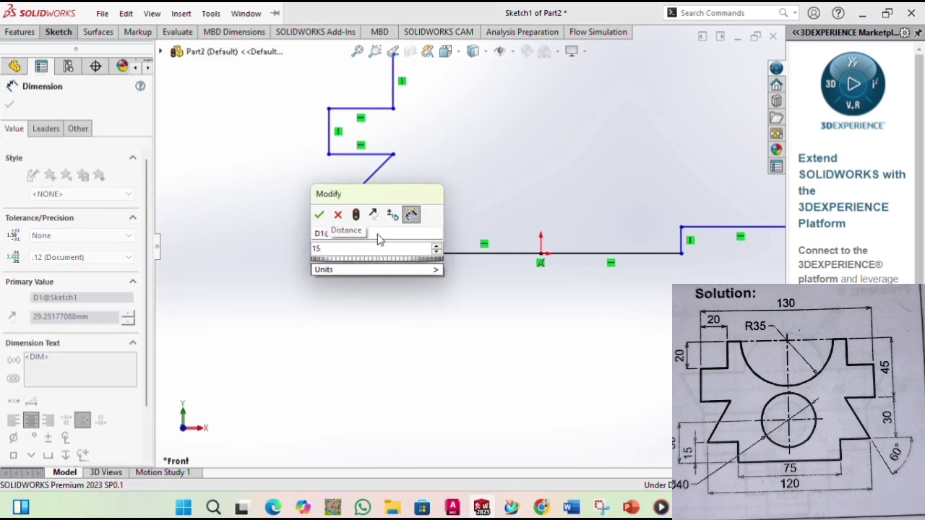
pyautogui.press('Return')
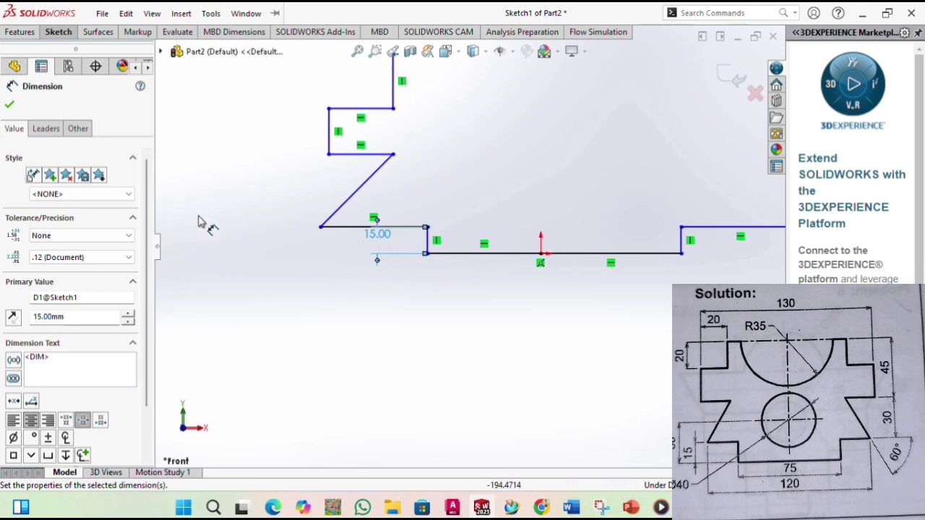
# Dimension the angle between the slanted line and the lower-left horizontal line to 60°
pyautogui.click(340, 214)
pyautogui.click(347, 227)
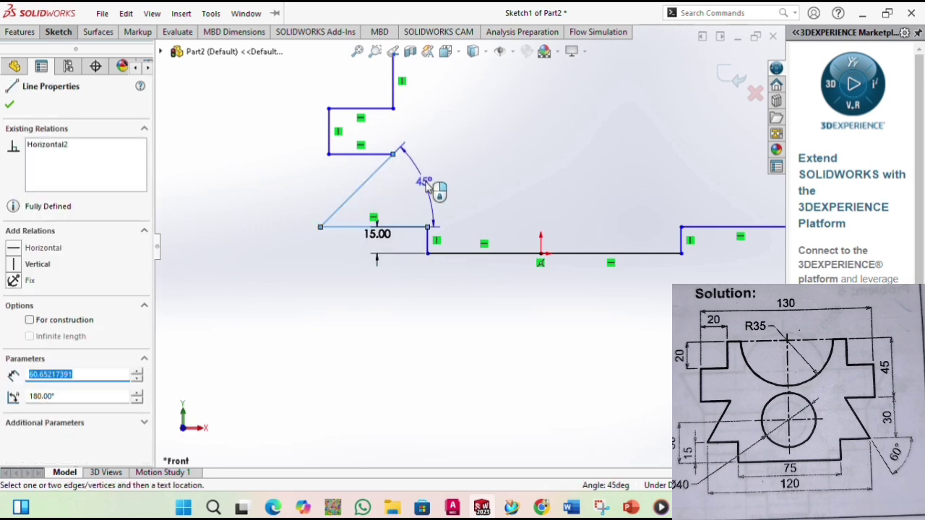
pyautogui.click(447, 184)
pyautogui.write('60')
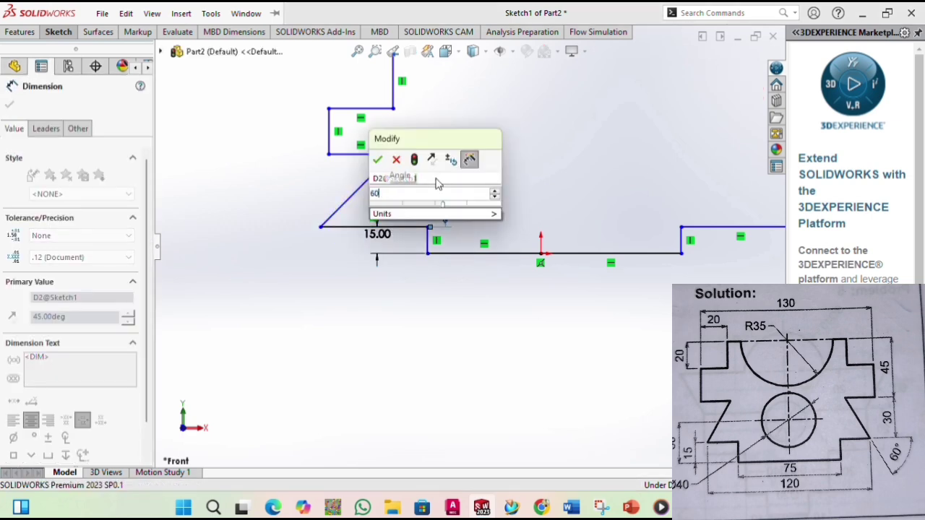
pyautogui.press('Return')
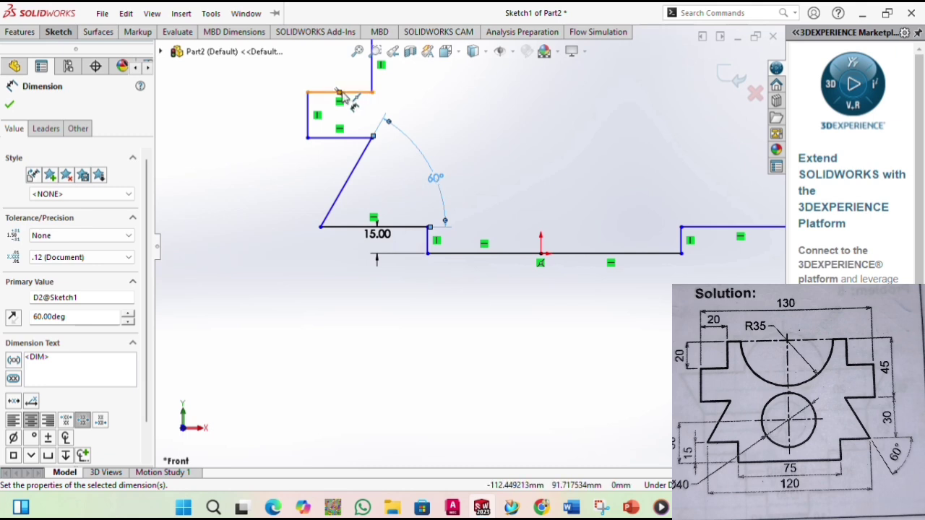
# Dimension the vertical distance between the left tab's lower edge and the lower-left horizontal line to 30 mm
pyautogui.click(354, 137)
pyautogui.click(329, 226)
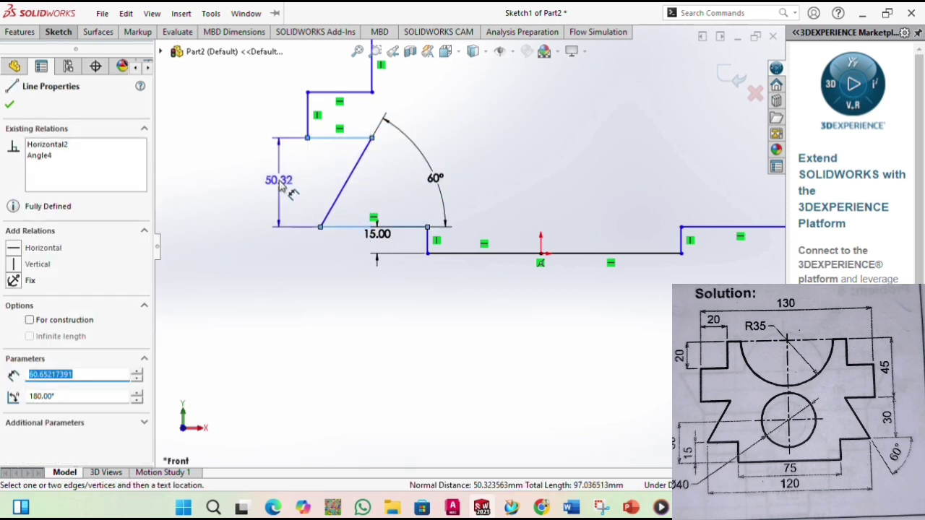
pyautogui.click(282, 187)
pyautogui.write('30')
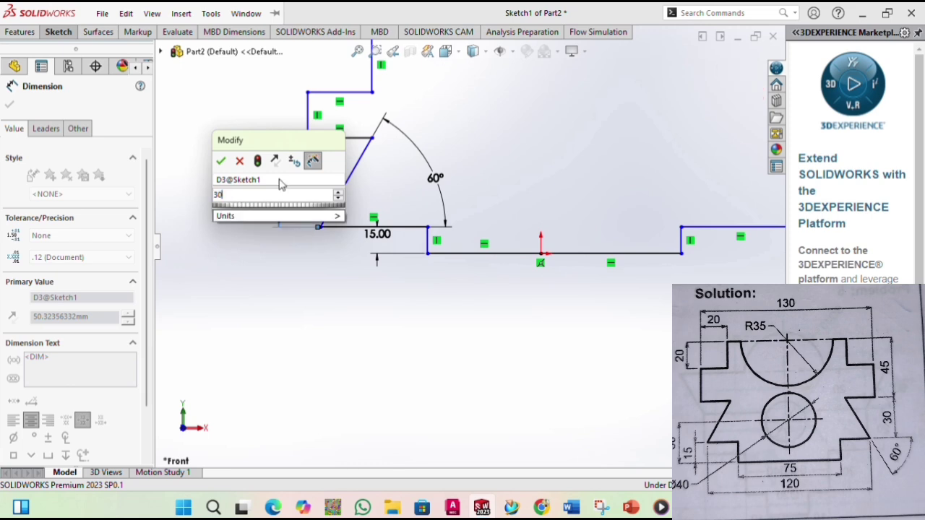
pyautogui.press('Return')
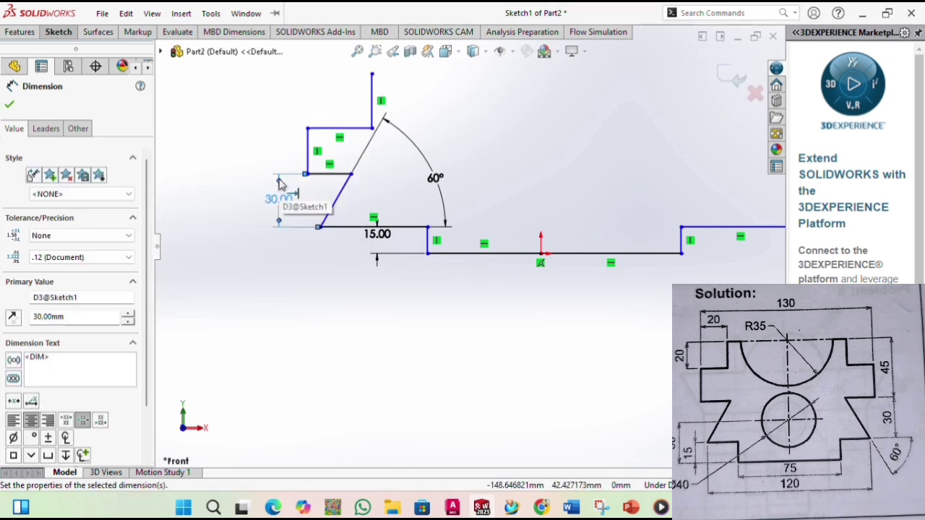
# Dimension the vertical distance from the left tab's lower edge to the profile's uppermost endpoint to 45 mm
pyautogui.click(329, 174)
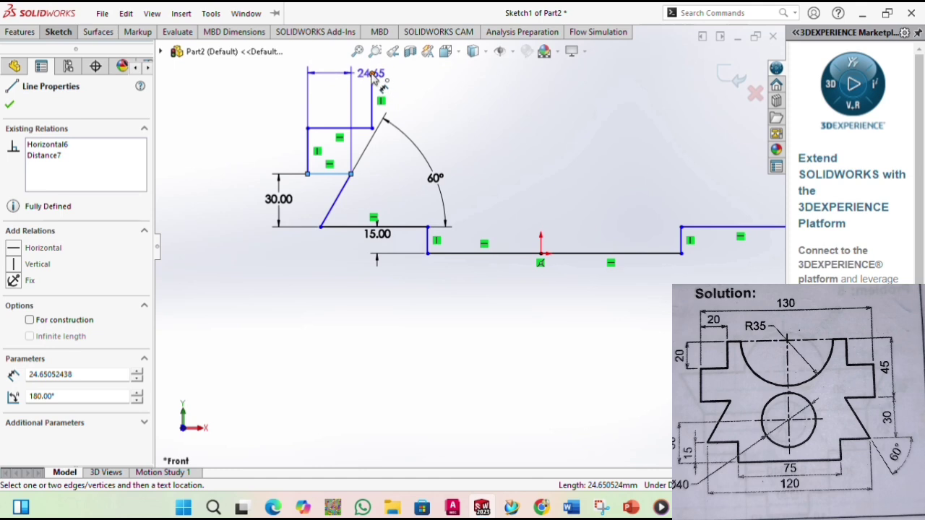
pyautogui.click(371, 74)
pyautogui.click(260, 98)
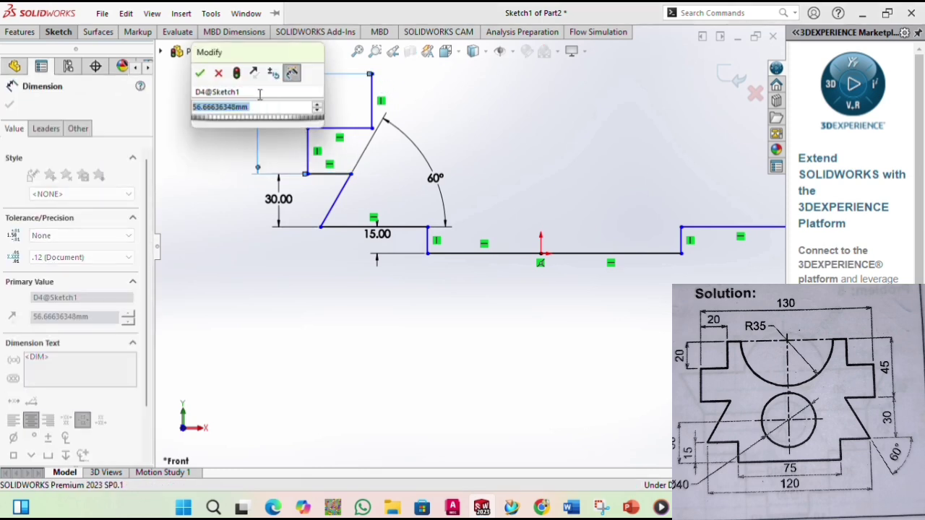
pyautogui.write('45')
pyautogui.press('Return')
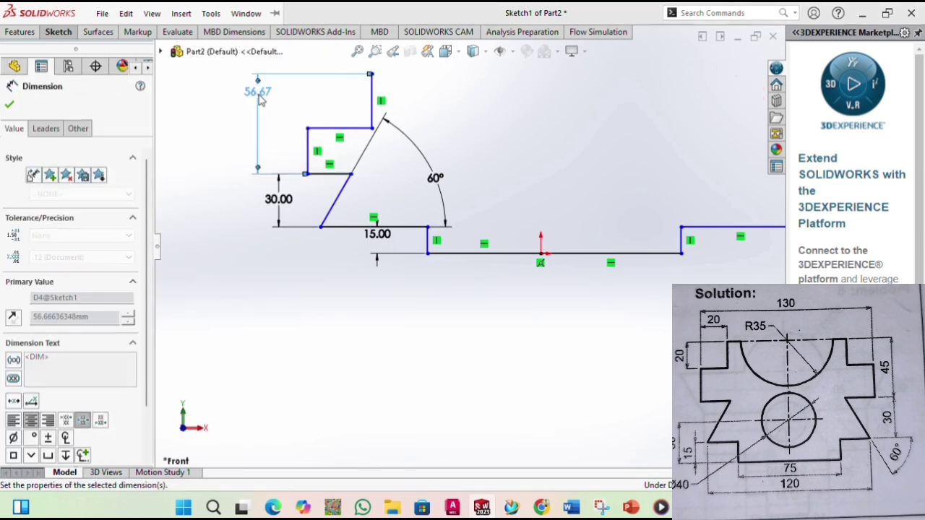
# Dimension the bottom horizontal line left of the origin to 40 mm
pyautogui.scroll(1, 492, 254)
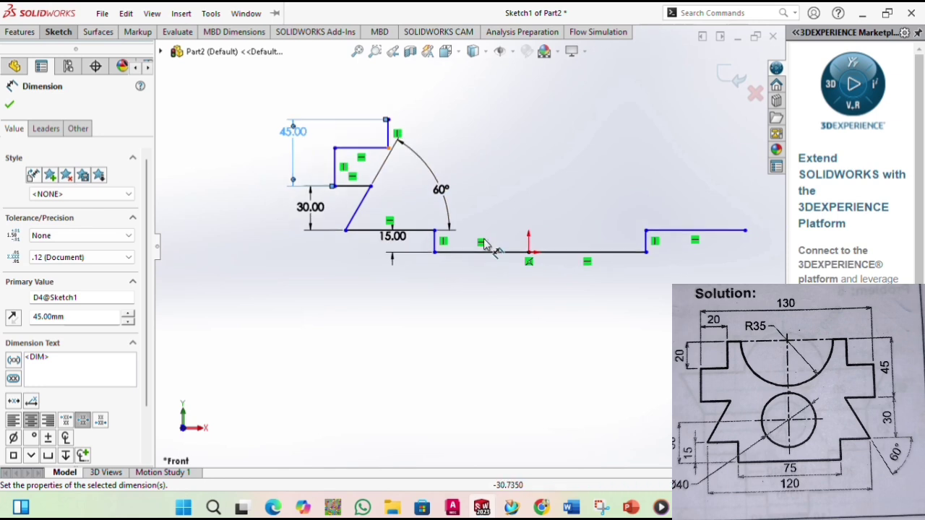
pyautogui.click(490, 254)
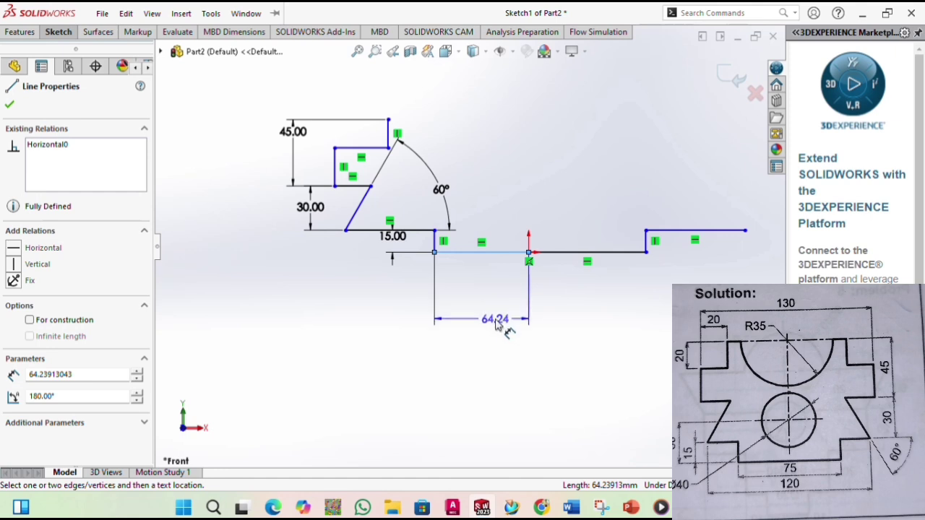
pyautogui.click(496, 326)
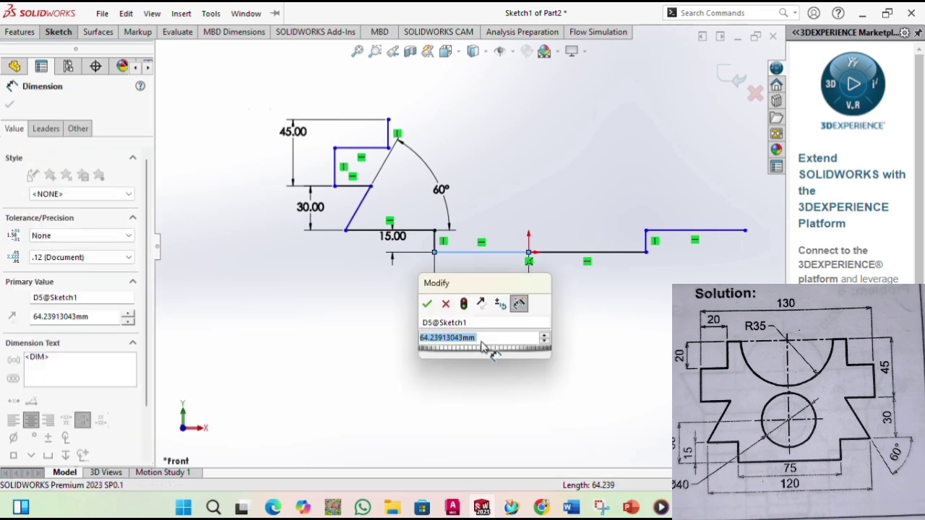
pyautogui.write('40')
pyautogui.press('Return')
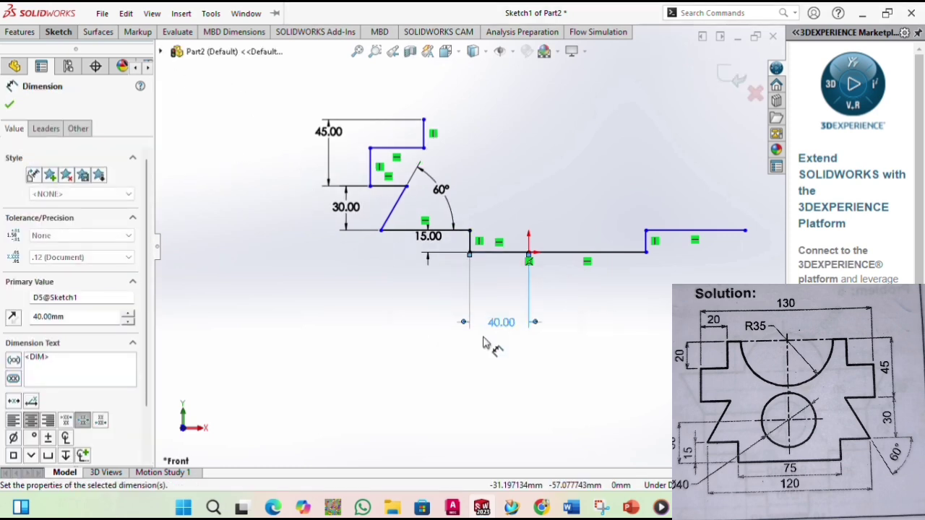
pyautogui.scroll(-2, 494, 177)
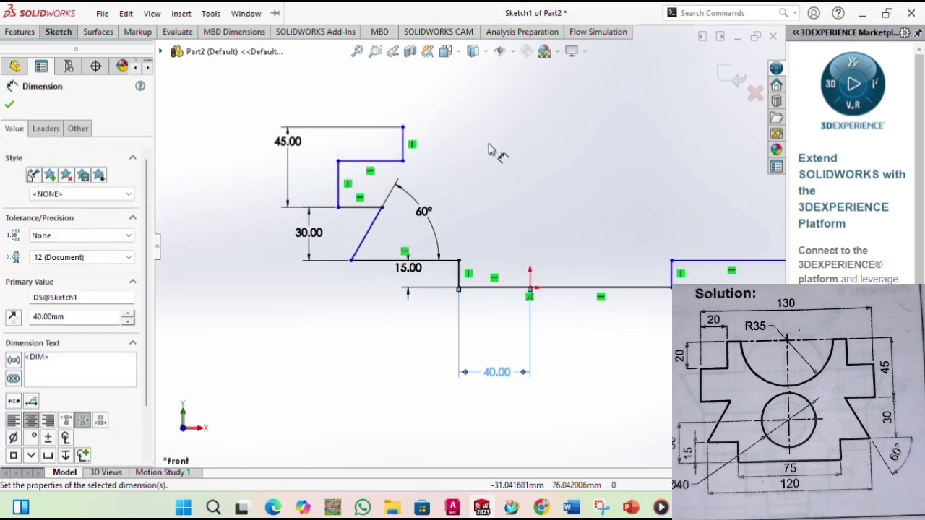
pyautogui.scroll(2, 602, 256)
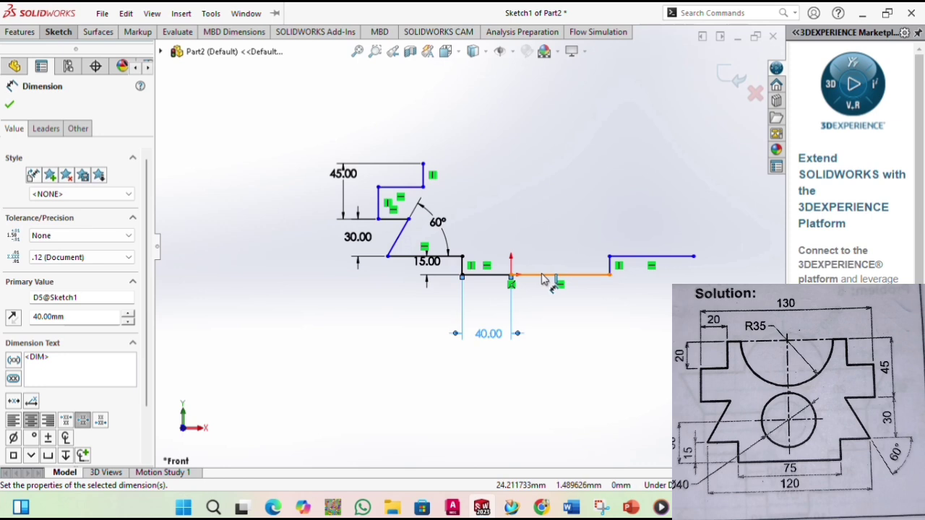
pyautogui.click(543, 280)
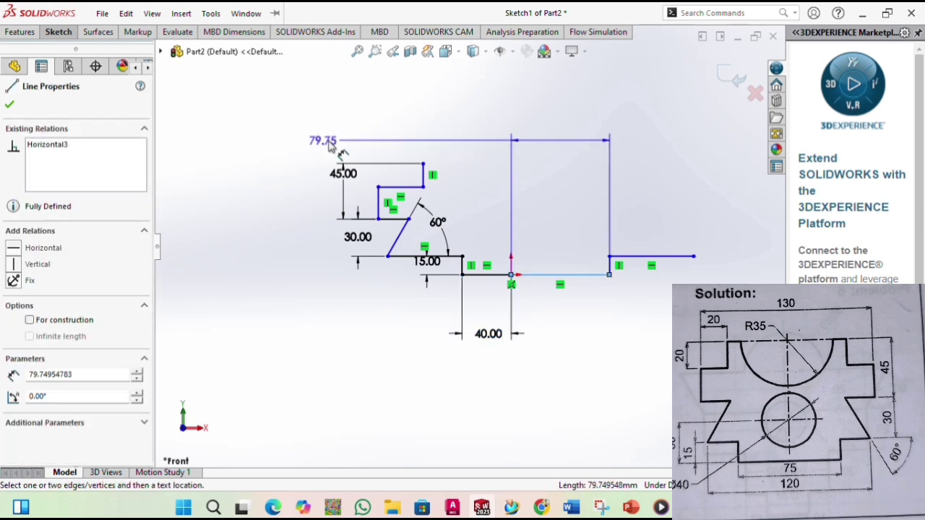
pyautogui.press('Escape')
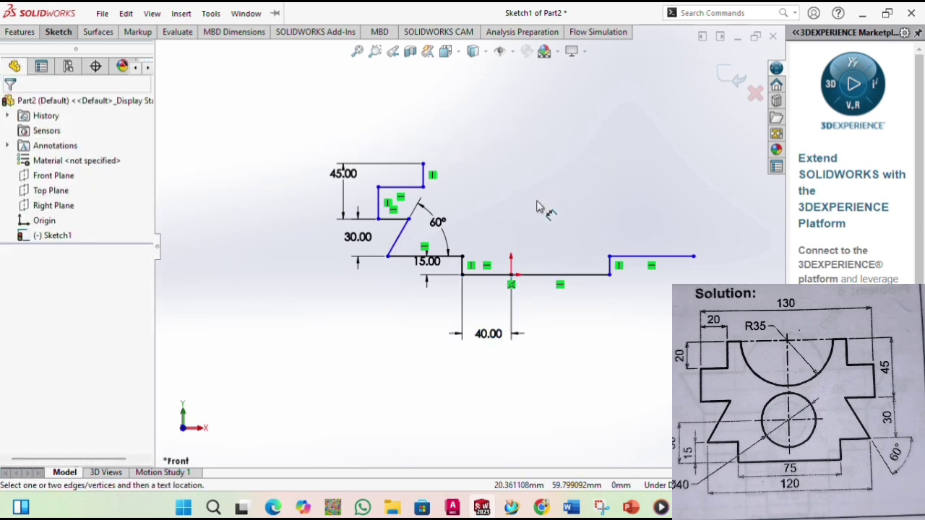
# Delete the entire stepped line chain on the right side of the origin
pyautogui.click(571, 275)
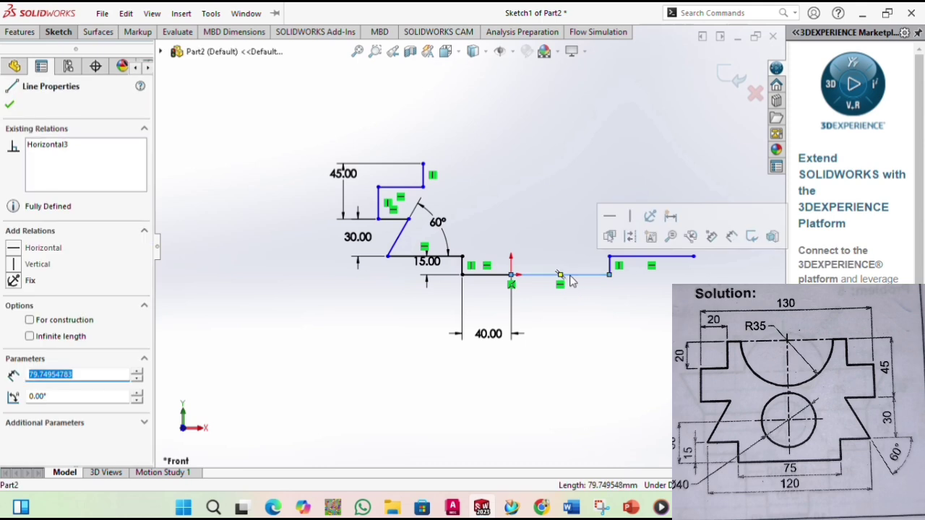
pyautogui.press('Delete')
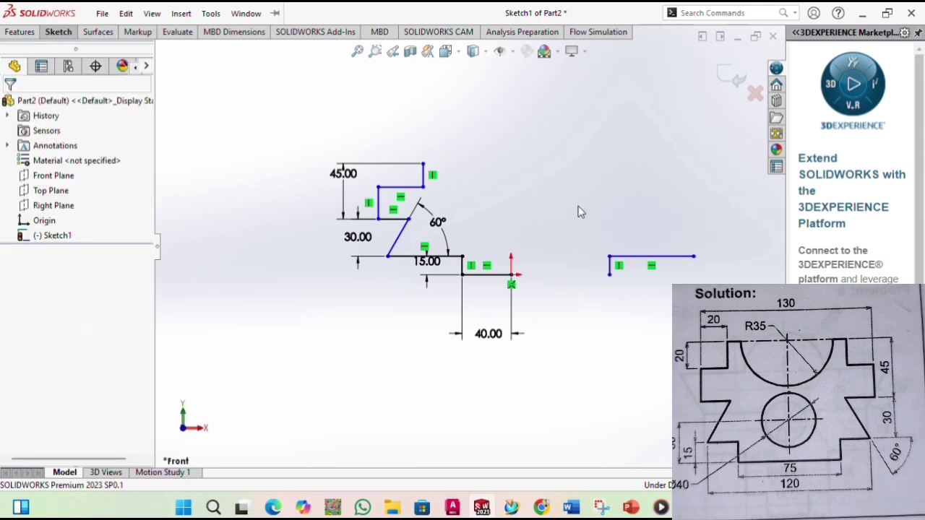
pyautogui.moveTo(573, 204); pyautogui.dragTo(774, 180)
pyautogui.press('Delete')
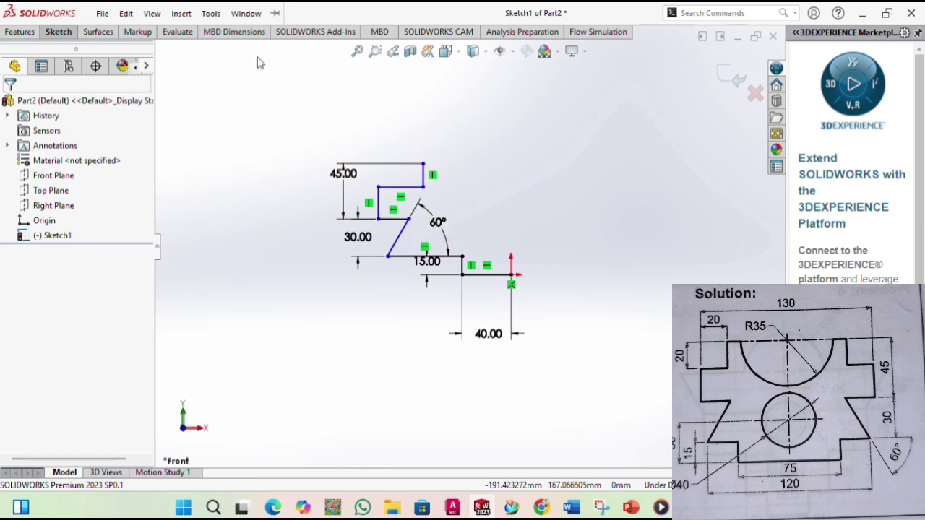
pyautogui.click(180, 13)
pyautogui.click(60, 31)
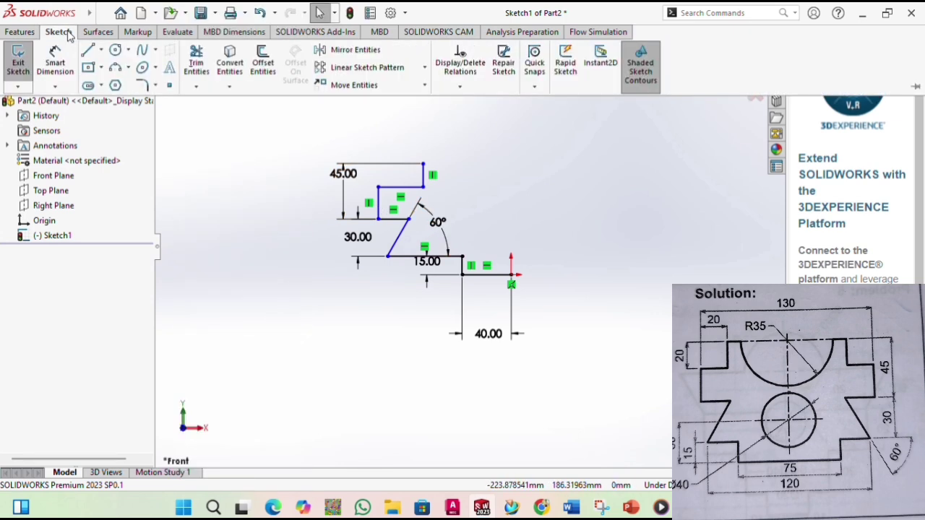
pyautogui.click(378, 51)
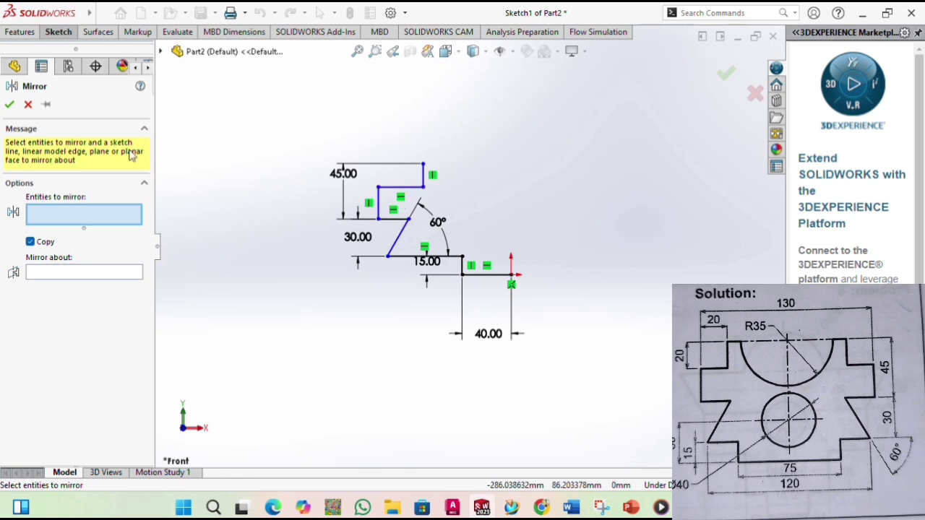
pyautogui.moveTo(297, 146)
pyautogui.mouseDown()
pyautogui.moveTo(365, 347)
pyautogui.moveTo(529, 434)
pyautogui.moveTo(646, 293)
pyautogui.moveTo(597, 141)
pyautogui.moveTo(585, 135)
pyautogui.mouseUp()
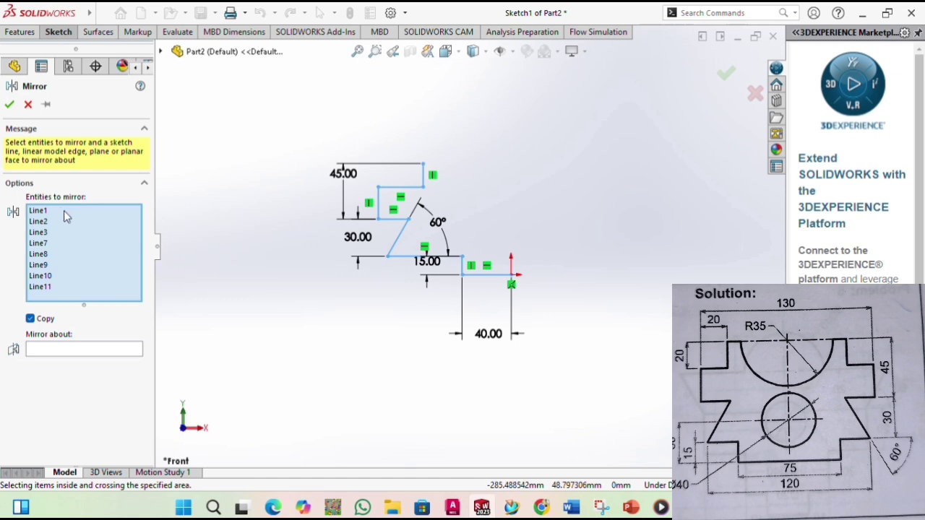
pyautogui.click(71, 350)
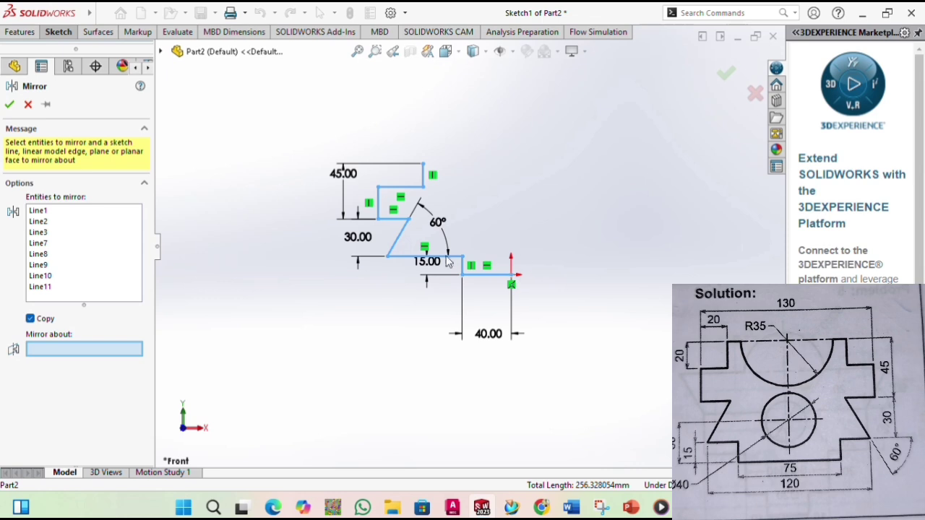
pyautogui.click(28, 106)
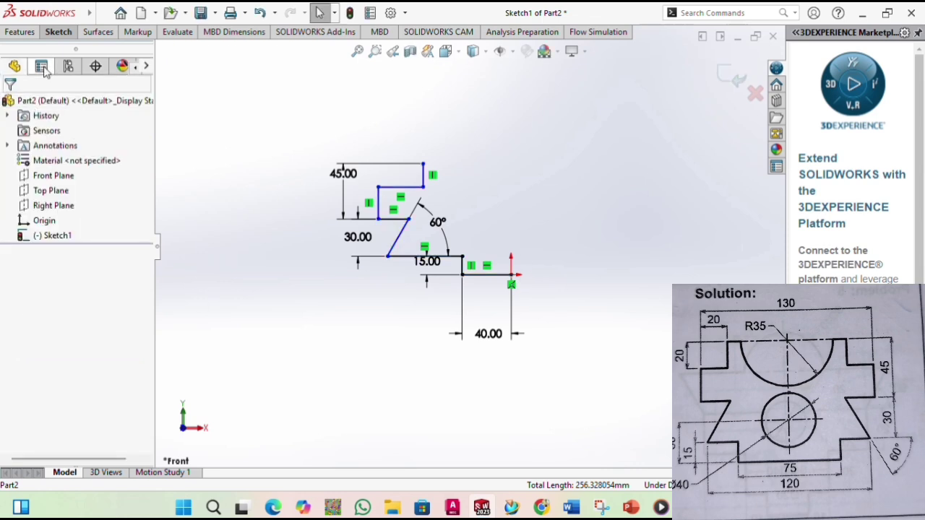
# Sketch a vertical centerline about 140 mm long upward from the origin
pyautogui.click(59, 31)
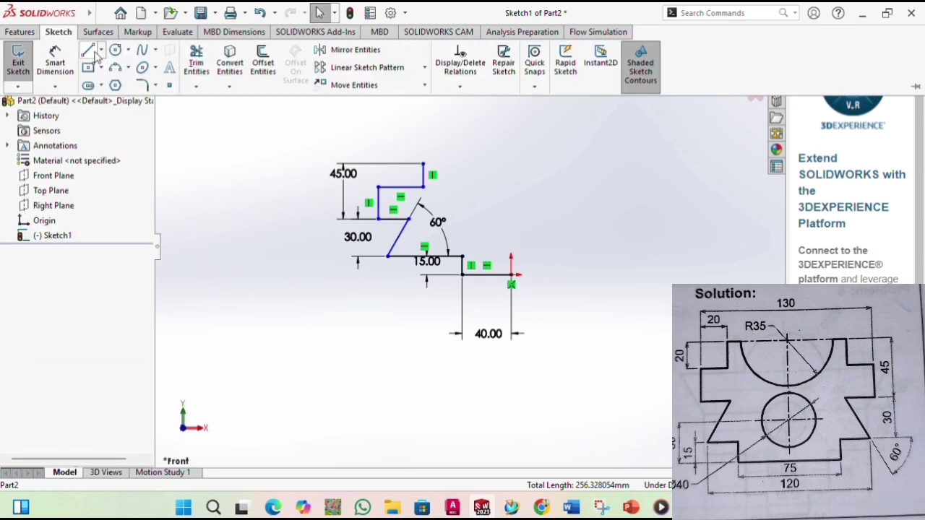
pyautogui.click(101, 50)
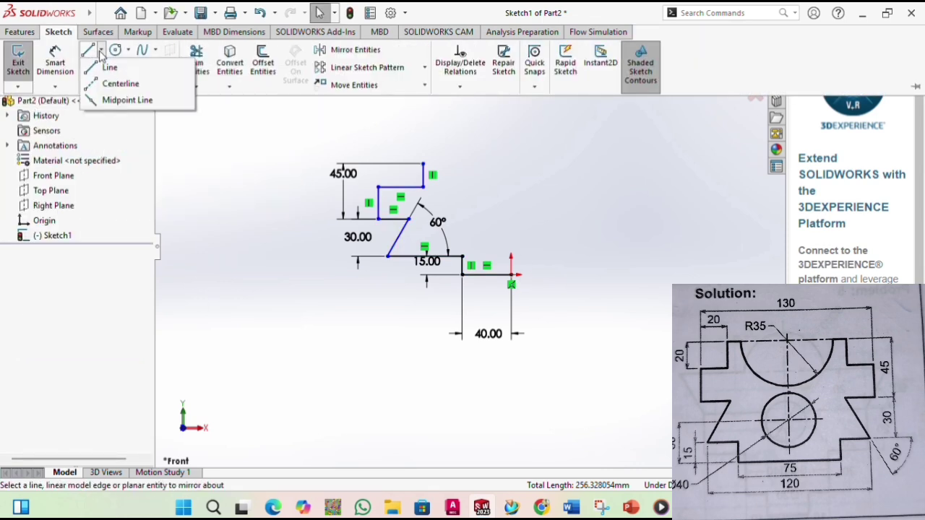
pyautogui.click(120, 84)
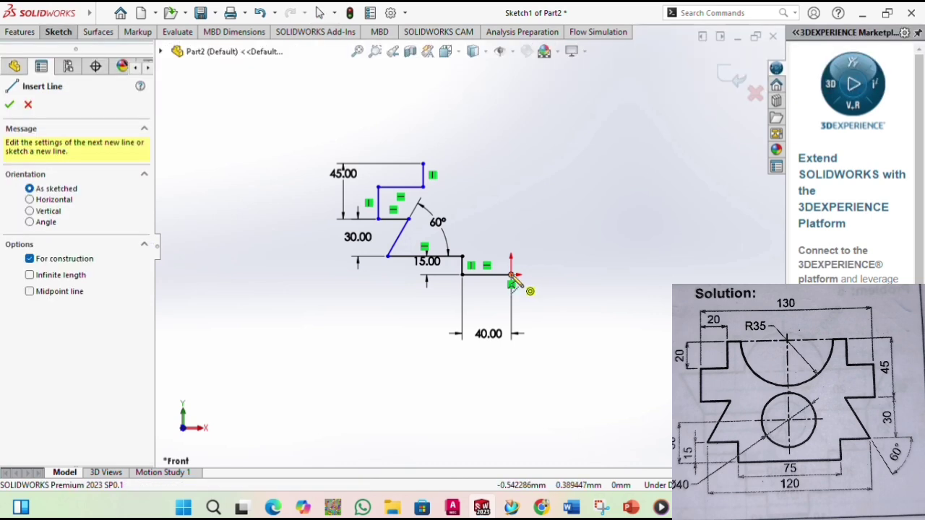
pyautogui.click(512, 276)
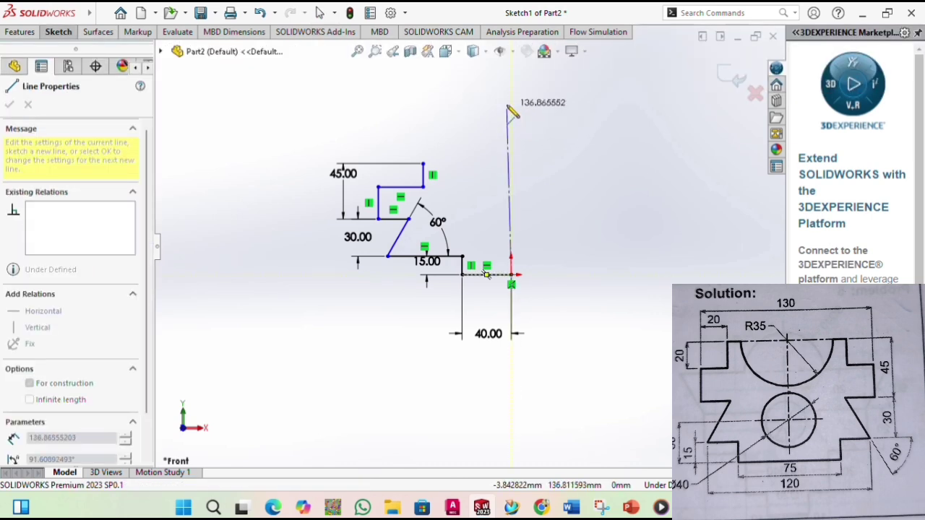
pyautogui.click(512, 102)
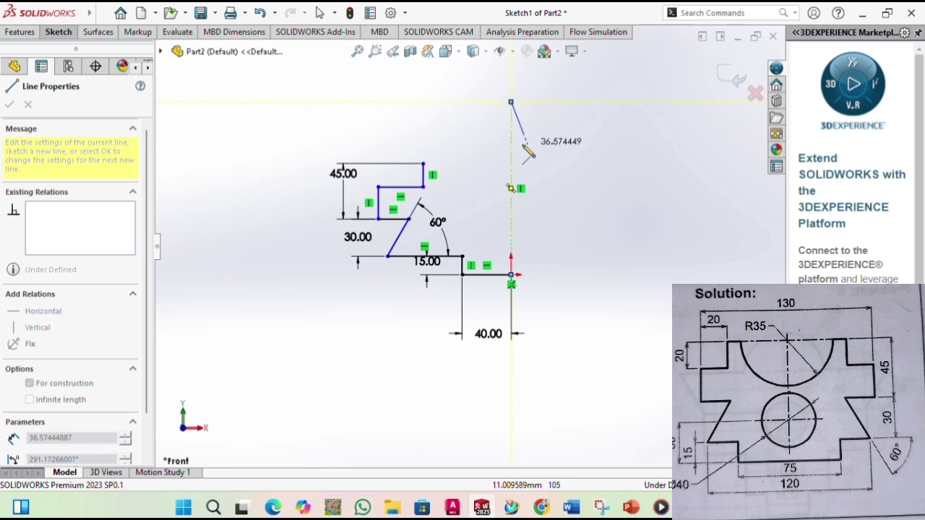
pyautogui.rightClick(322, 117)
pyautogui.click(344, 120)
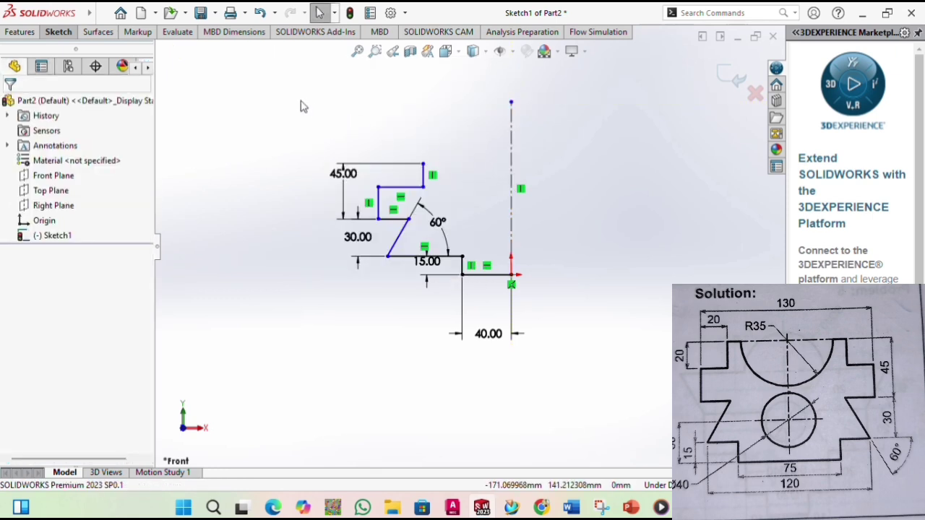
# Mirror all lines of the left half-profile about the vertical centerline, keeping the originals
pyautogui.click(70, 35)
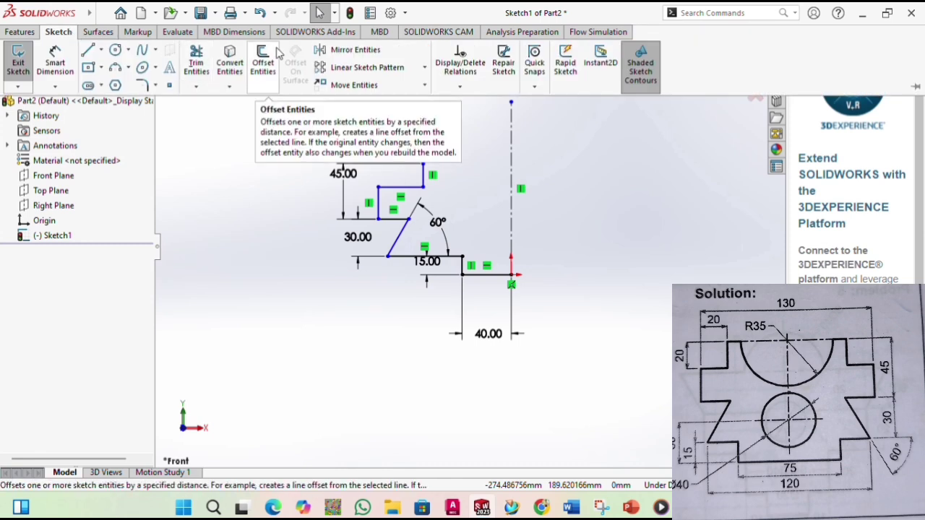
pyautogui.click(327, 51)
pyautogui.moveTo(287, 241)
pyautogui.mouseDown()
pyautogui.moveTo(588, 325)
pyautogui.moveTo(492, 176)
pyautogui.moveTo(457, 156)
pyautogui.mouseUp()
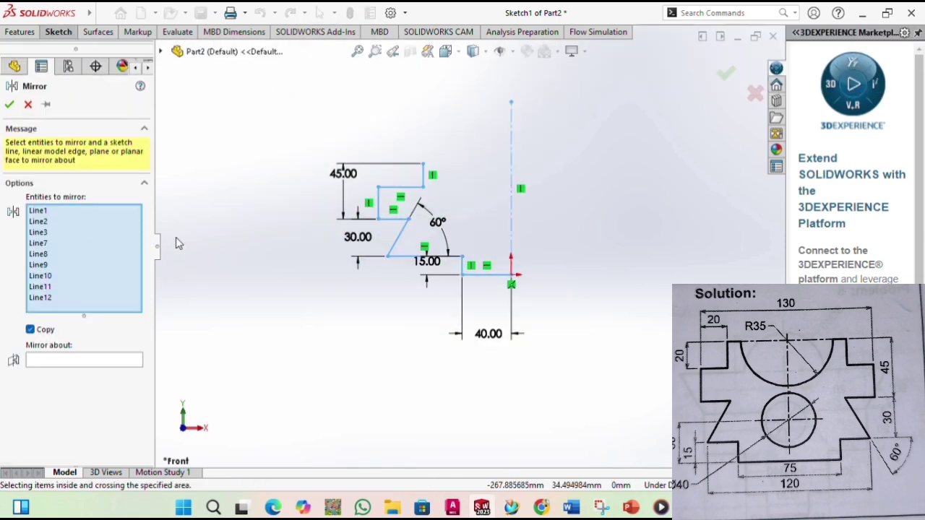
pyautogui.click(113, 363)
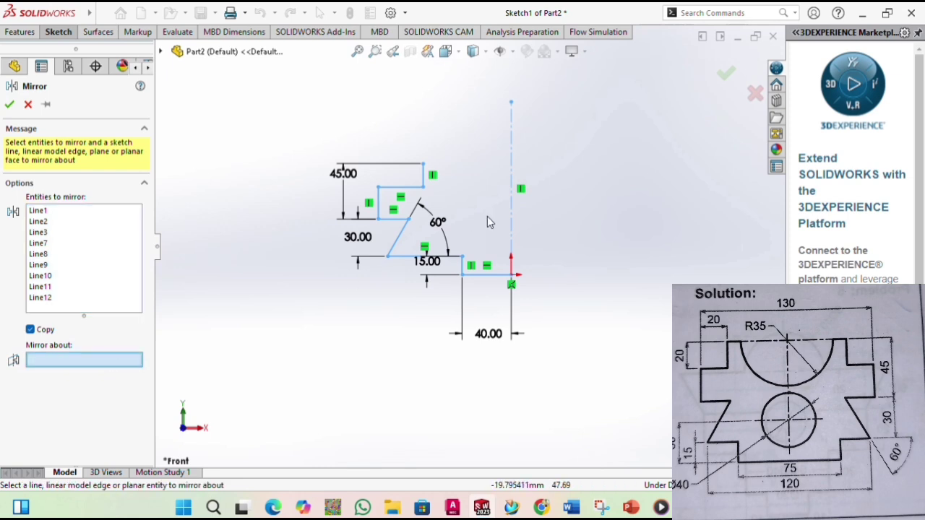
pyautogui.click(512, 195)
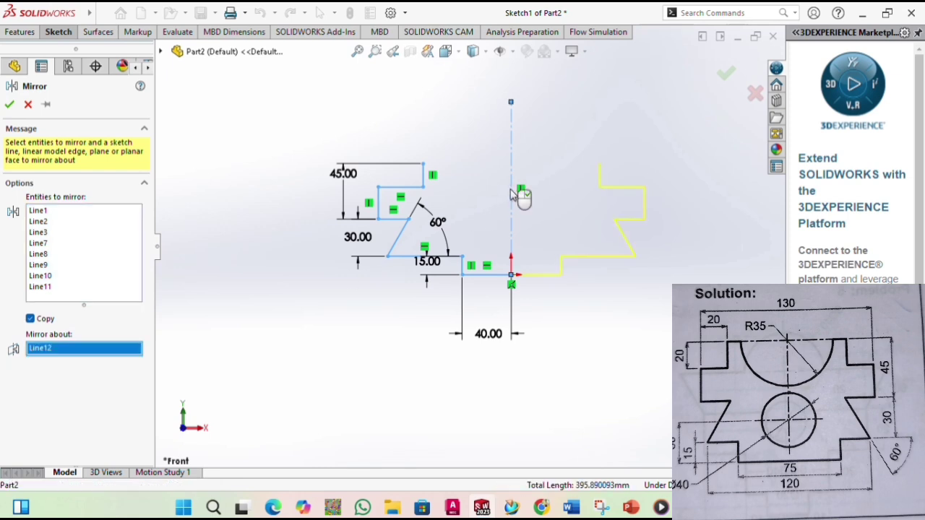
pyautogui.click(727, 75)
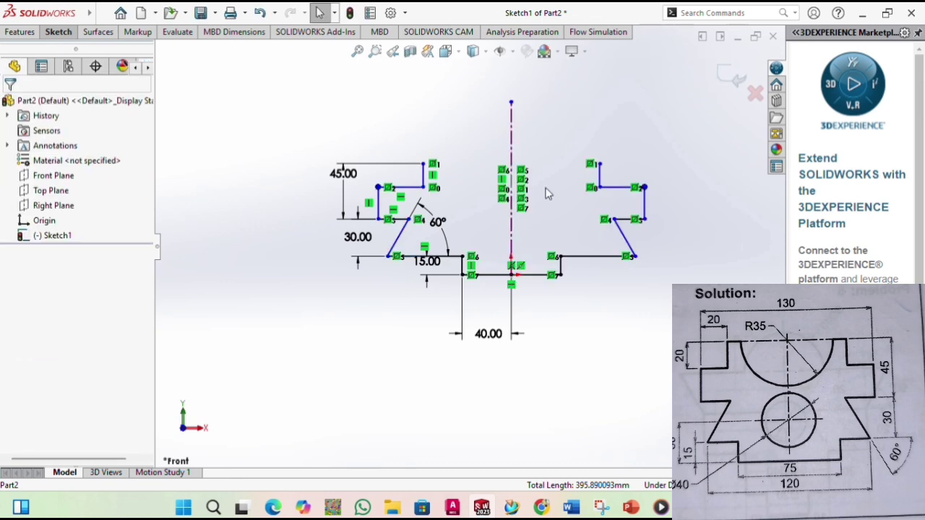
# Sketch a horizontal line about 143 mm long joining the upper ends of the profile's left and mirrored halves
pyautogui.click(51, 36)
pyautogui.click(41, 55)
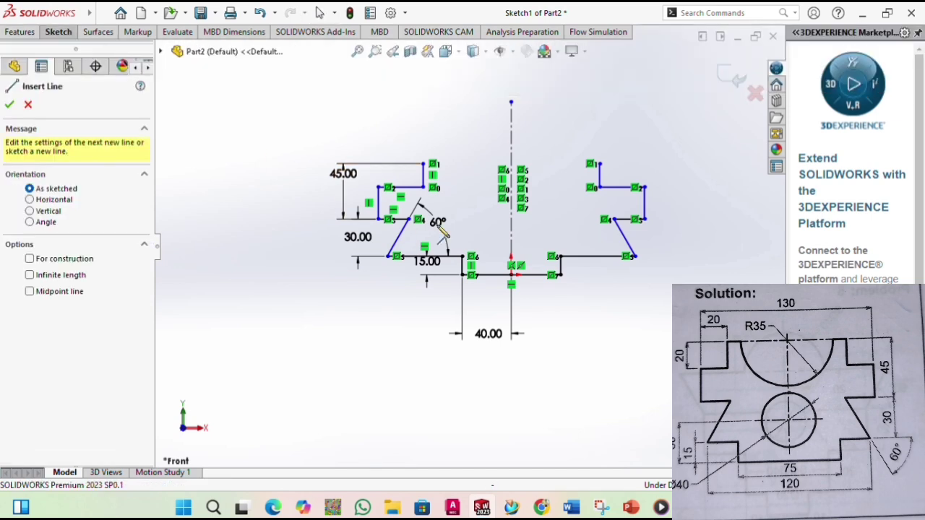
pyautogui.click(432, 164)
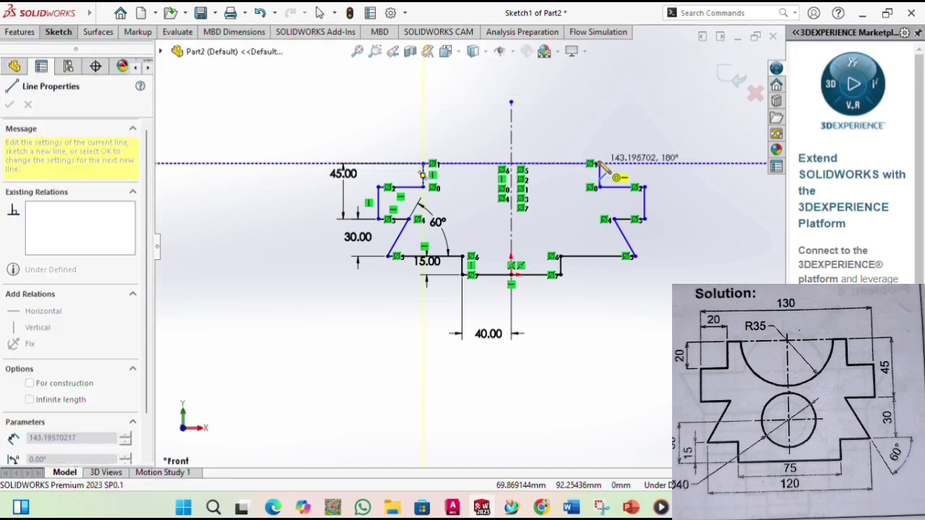
pyautogui.click(593, 164)
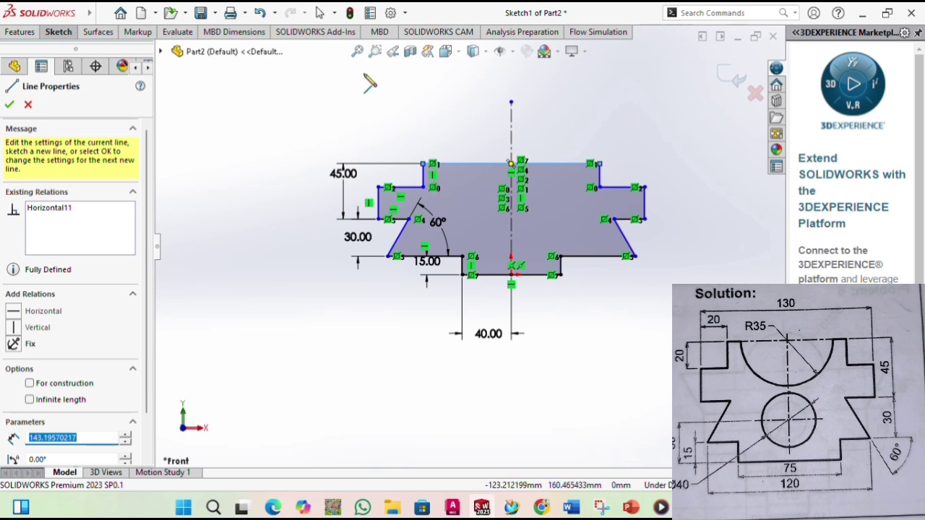
pyautogui.click(10, 107)
pyautogui.click(11, 105)
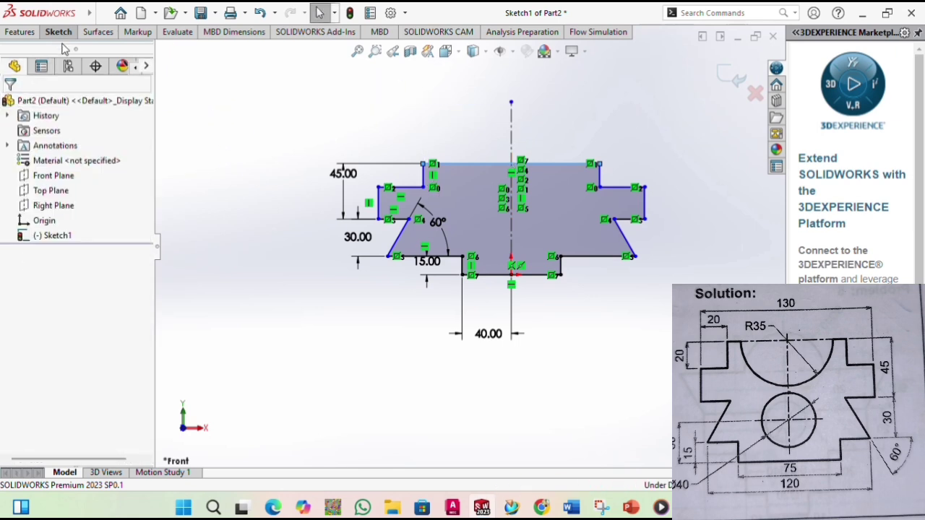
# Sketch a circle of about 52 mm radius centred on the midpoint of the profile's top line
pyautogui.click(59, 32)
pyautogui.click(114, 50)
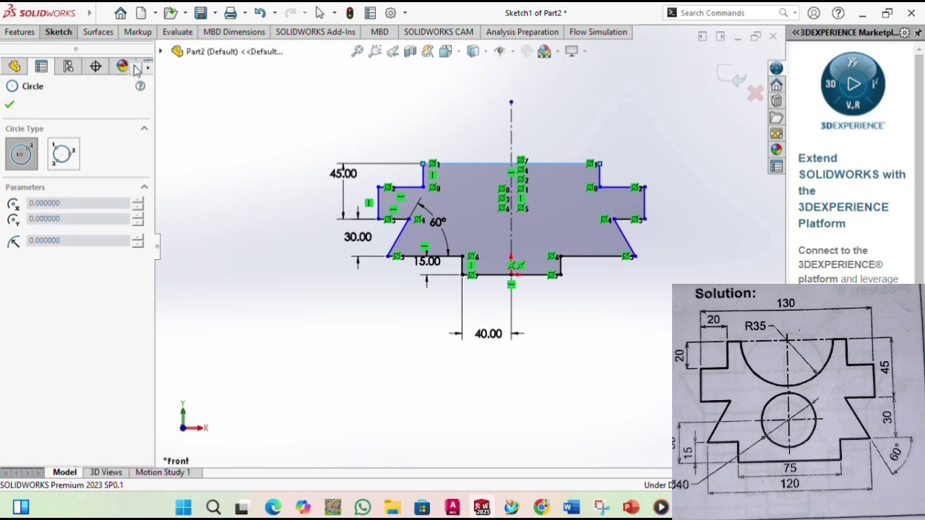
pyautogui.click(512, 163)
pyautogui.click(569, 128)
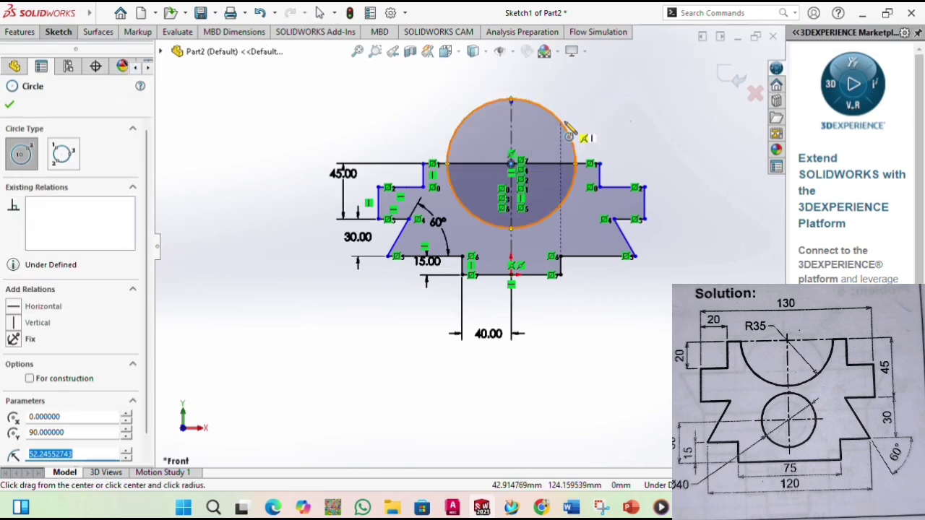
# Dimension the diameter of the circle on the profile's top line to 35 mm
pyautogui.click(59, 35)
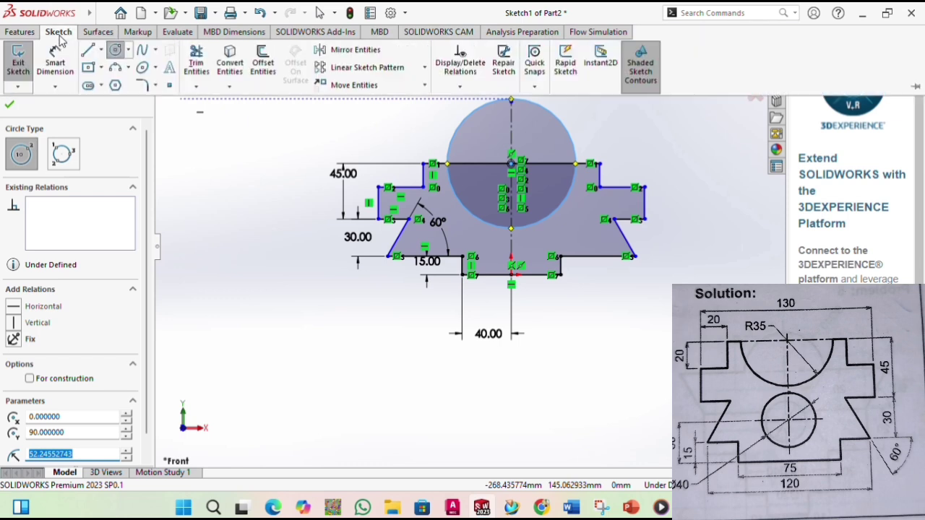
pyautogui.click(55, 58)
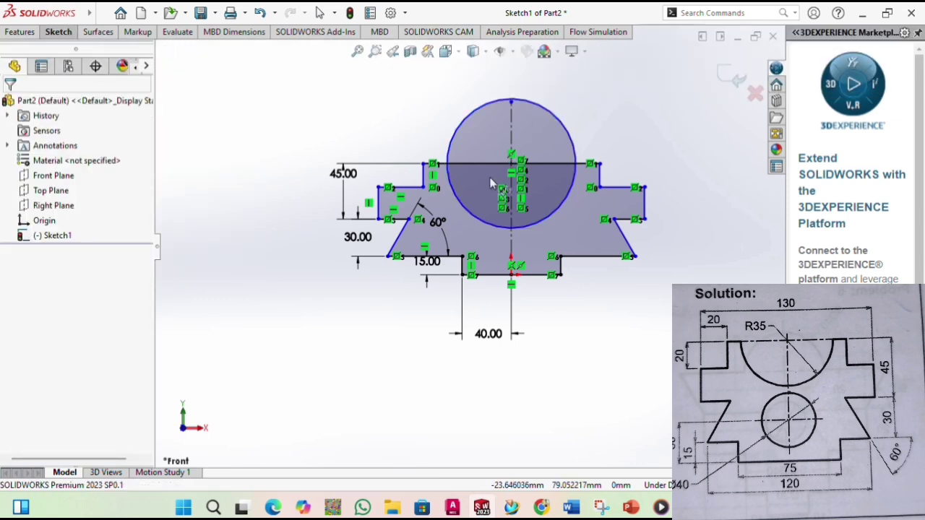
pyautogui.click(578, 158)
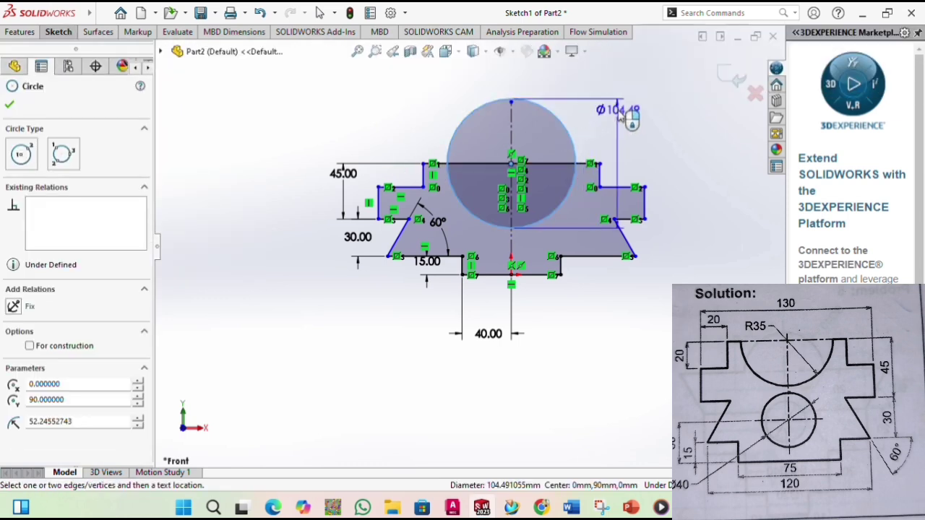
pyautogui.click(622, 105)
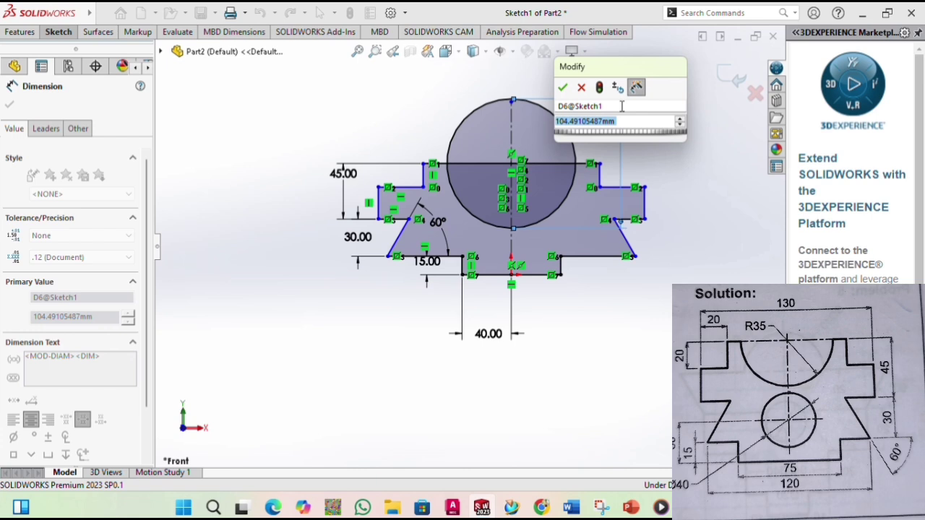
pyautogui.write('35')
pyautogui.press('Return')
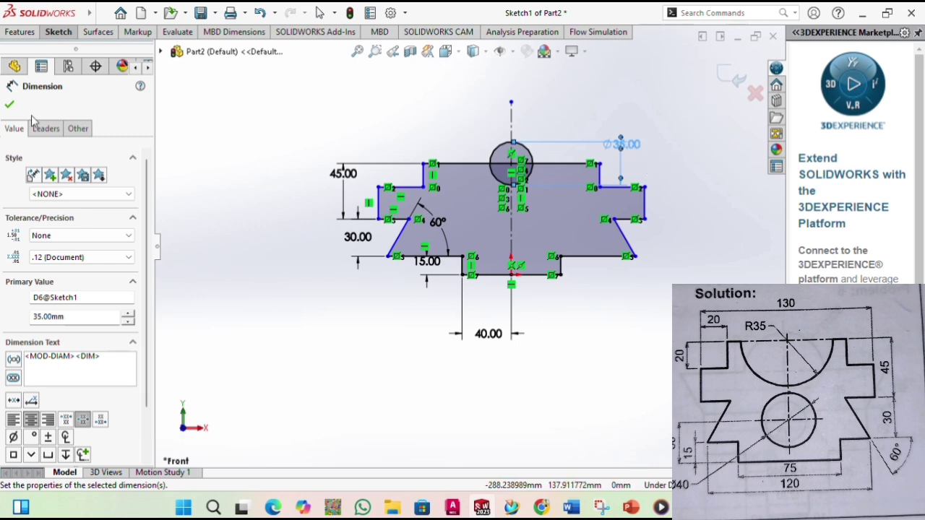
pyautogui.click(9, 105)
# Set the diameter of the circle on the top line to 70 mm
pyautogui.click(613, 143)
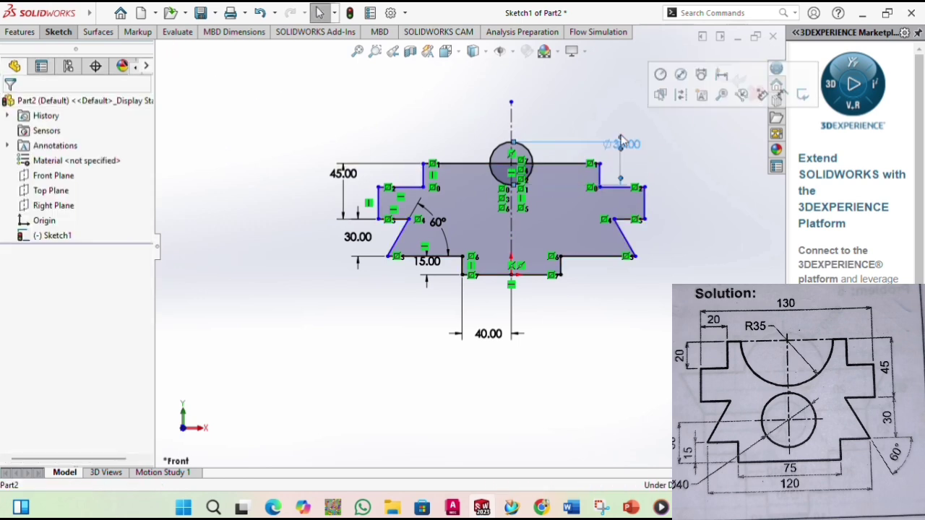
pyautogui.doubleClick(613, 142)
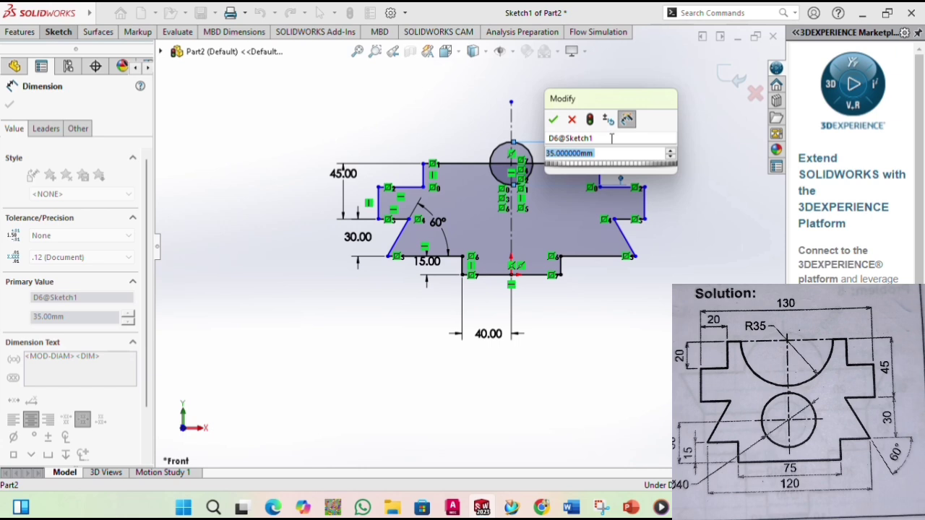
pyautogui.write('70')
pyautogui.press('Return')
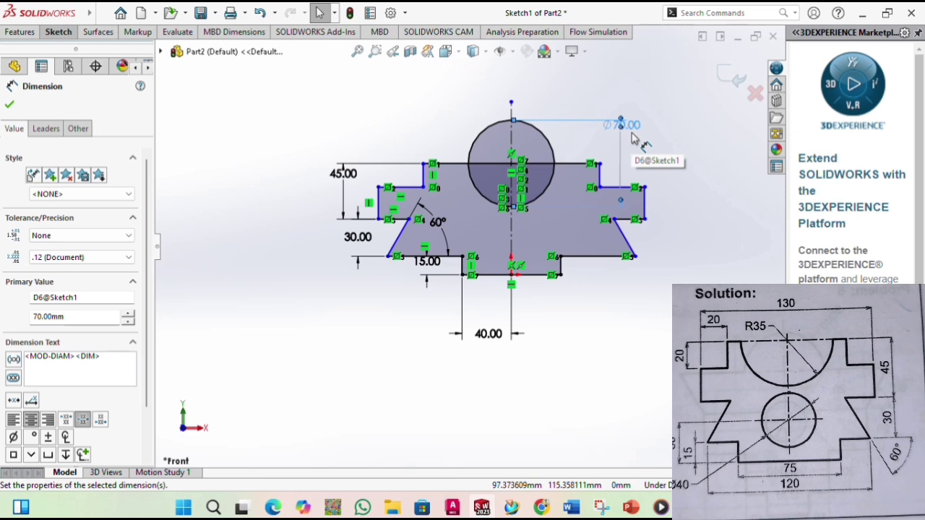
pyautogui.click(11, 105)
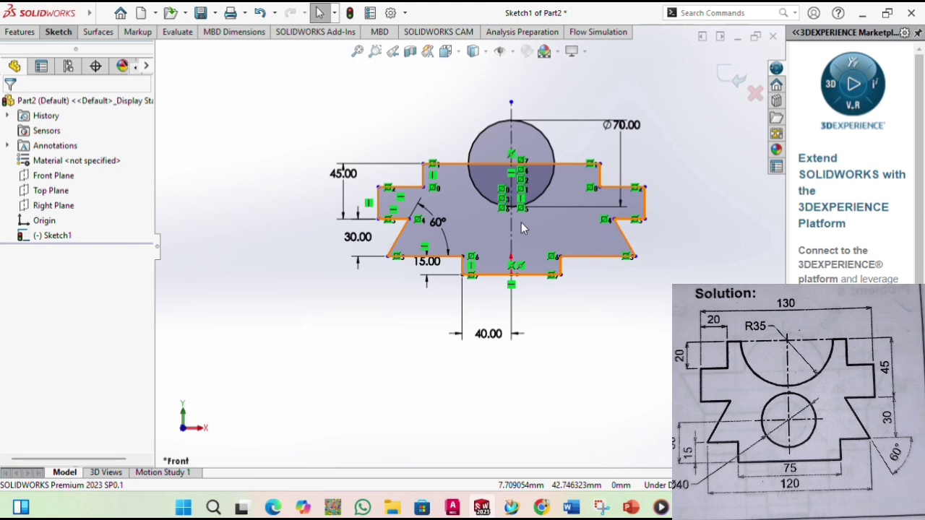
# Sketch a vertical line about 31 mm long upward from the origin along the centerline
pyautogui.scroll(-5, 513, 239)
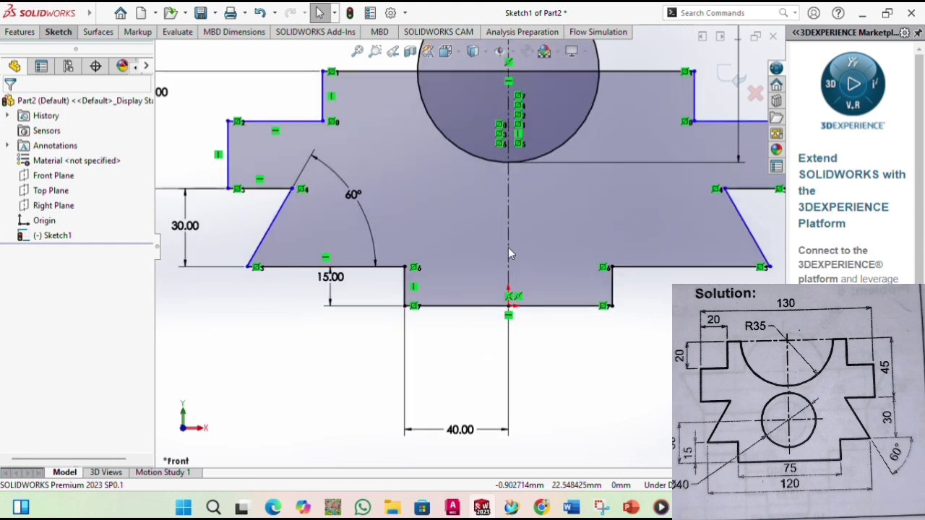
pyautogui.click(59, 32)
pyautogui.click(89, 51)
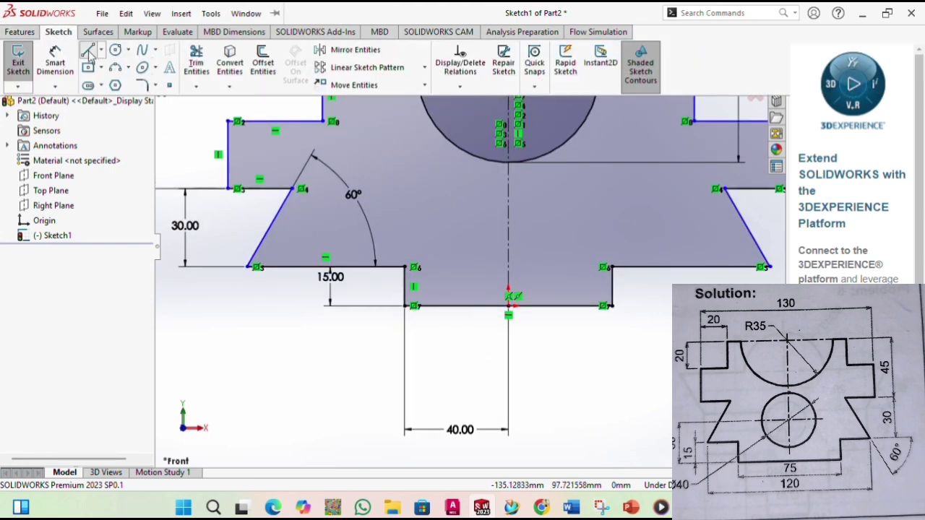
pyautogui.click(508, 306)
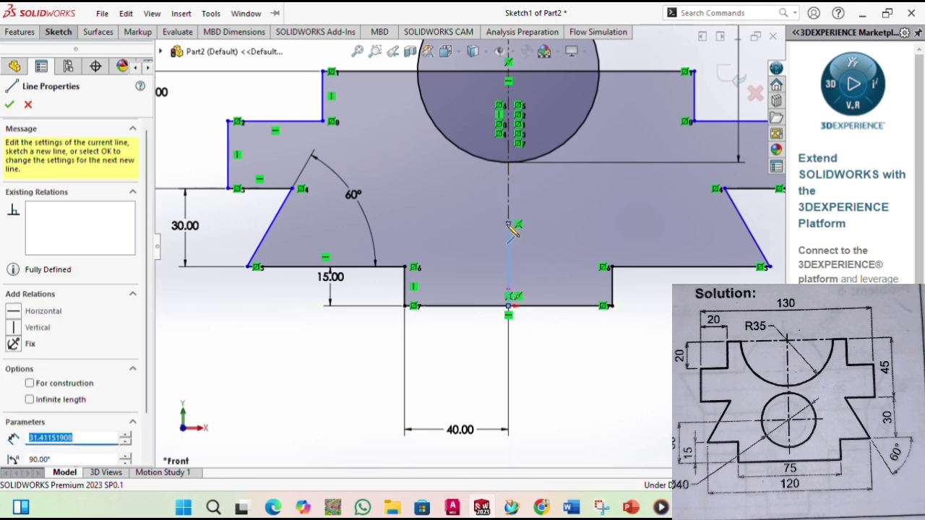
pyautogui.click(508, 224)
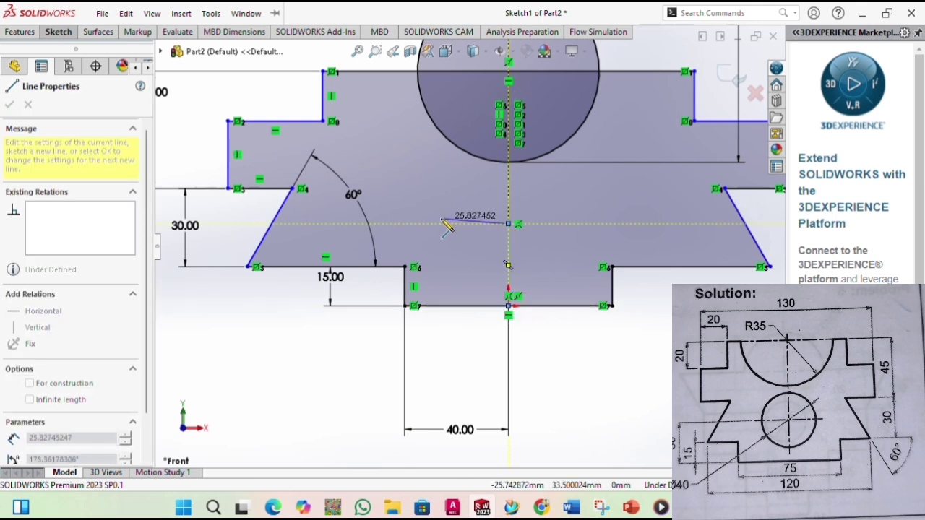
# Dimension the length of the vertical line above the origin to 30 mm
pyautogui.click(56, 37)
pyautogui.click(55, 63)
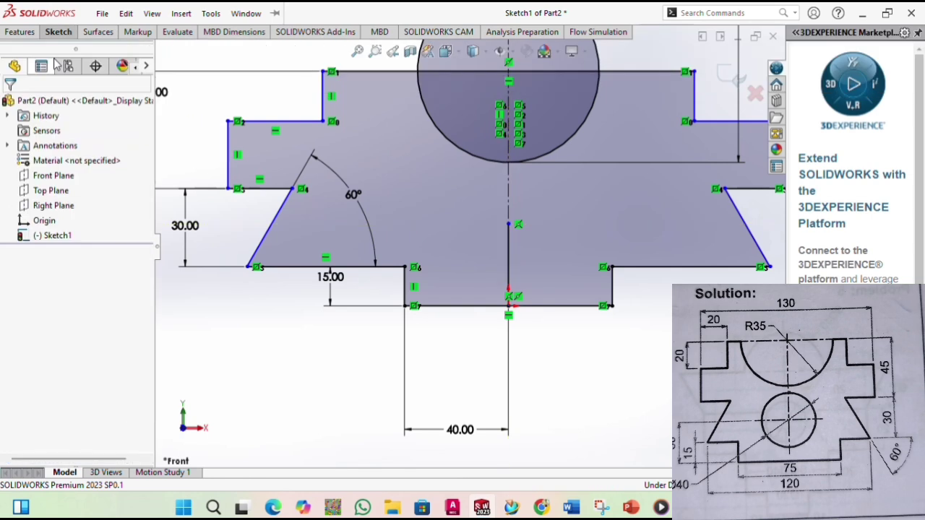
pyautogui.click(509, 275)
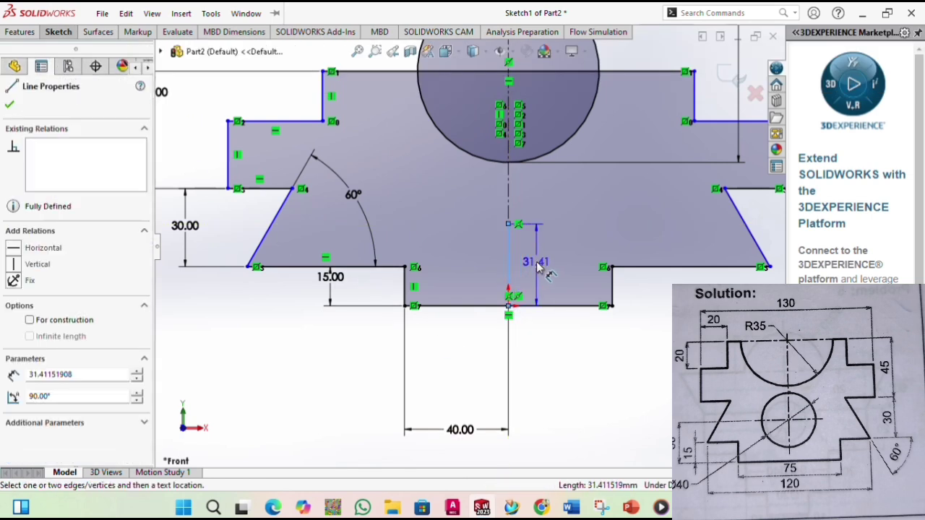
pyautogui.click(541, 263)
pyautogui.write('30')
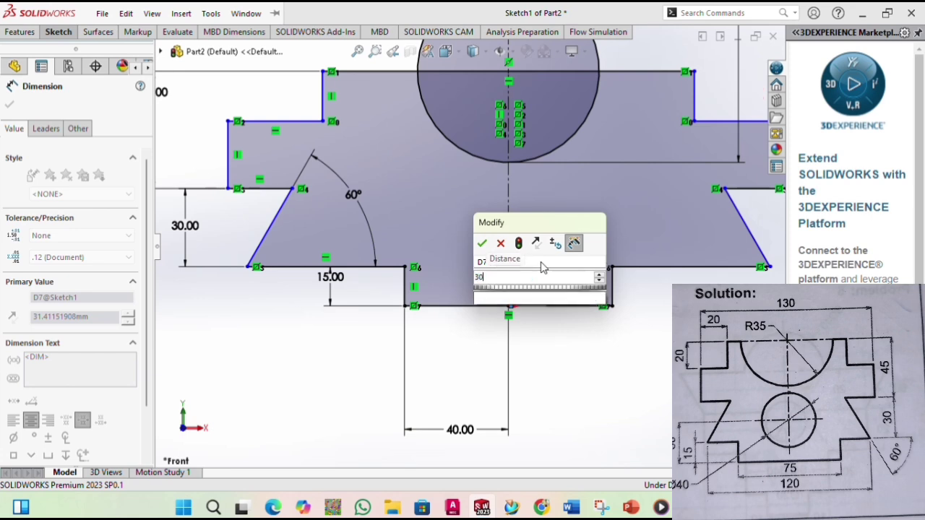
pyautogui.press('Return')
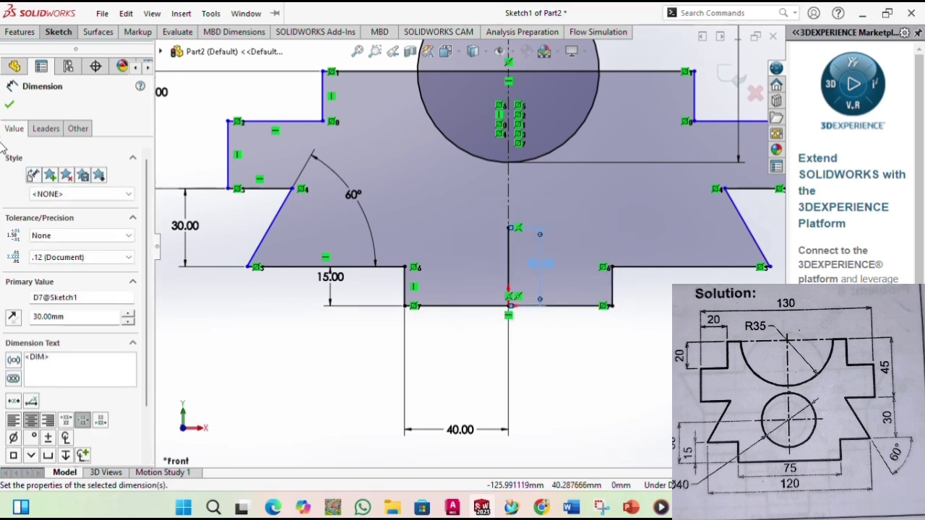
pyautogui.click(9, 106)
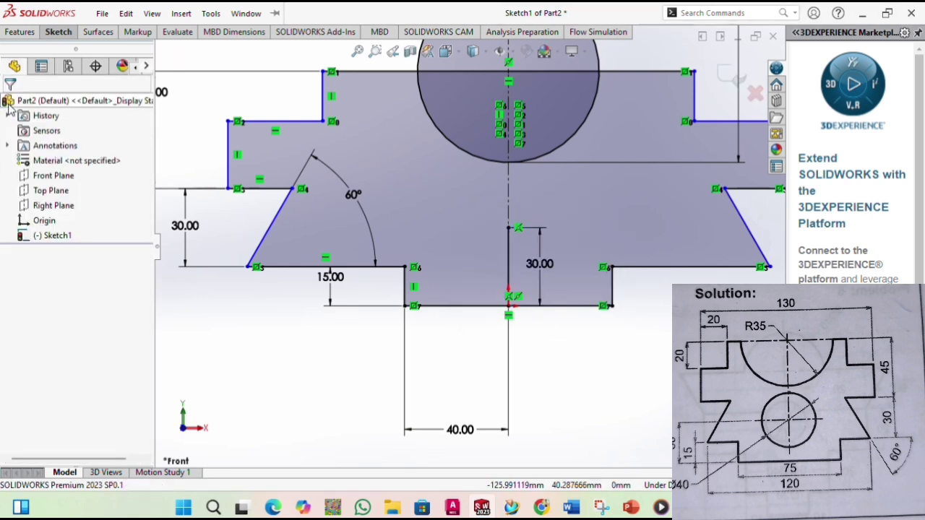
# Sketch a circle of about 17 mm radius centred on the upper end of the 30 mm vertical line
pyautogui.click(59, 33)
pyautogui.click(94, 71)
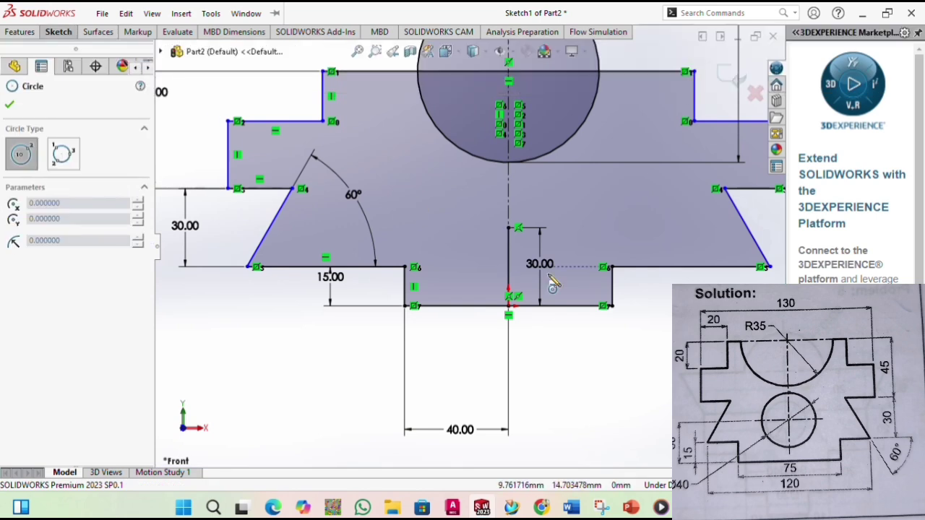
pyautogui.click(509, 227)
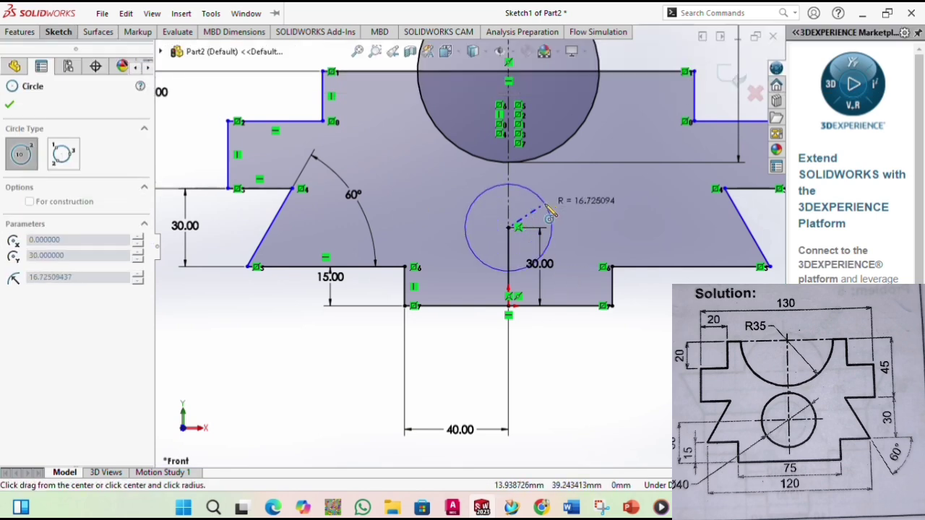
pyautogui.click(547, 209)
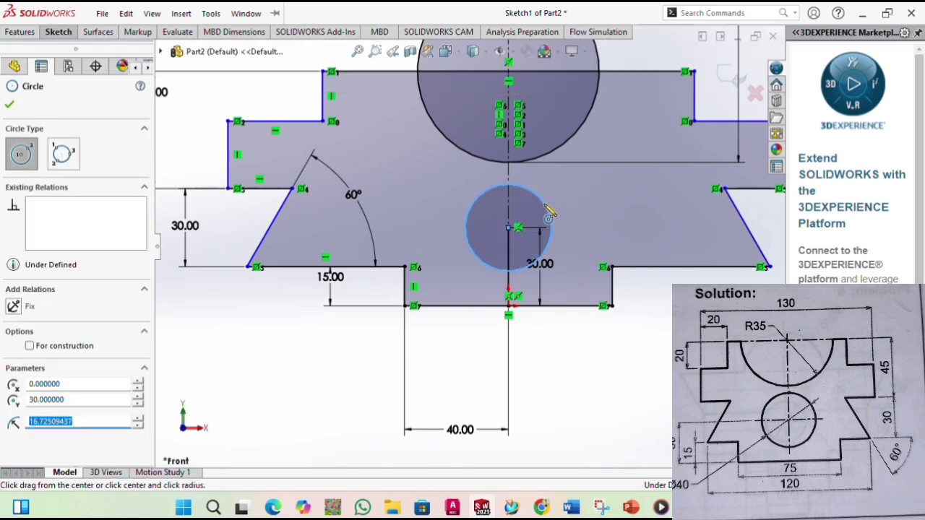
pyautogui.click(9, 104)
# Dimension the diameter of the lower circle to 40 mm
pyautogui.click(58, 32)
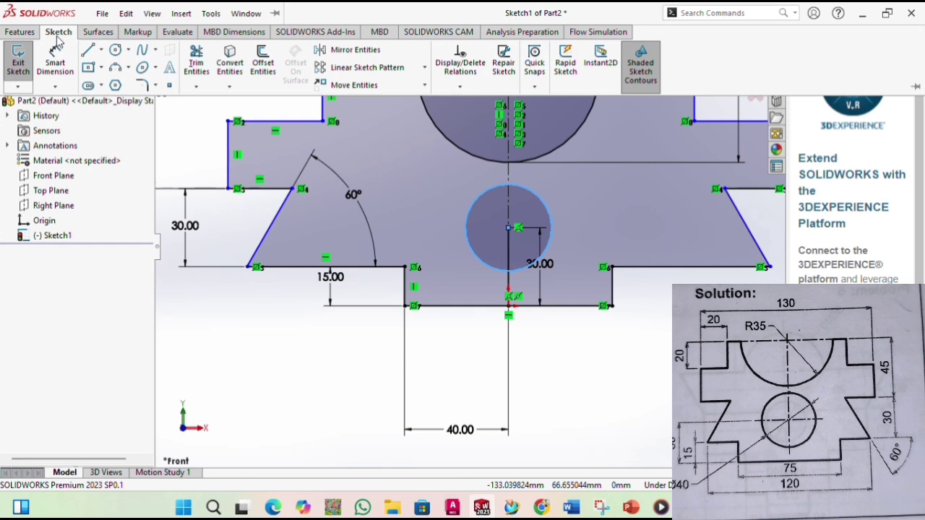
pyautogui.click(549, 209)
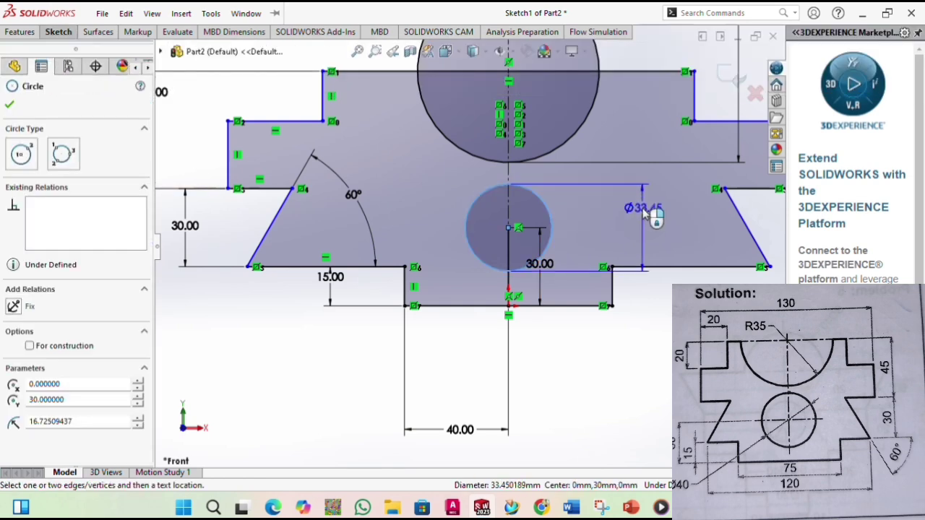
pyautogui.click(646, 214)
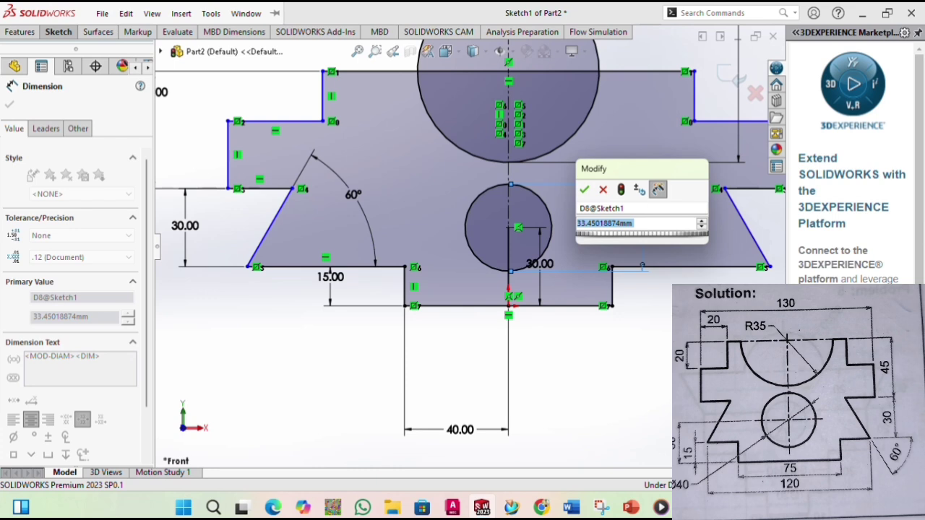
pyautogui.write('40')
pyautogui.press('Return')
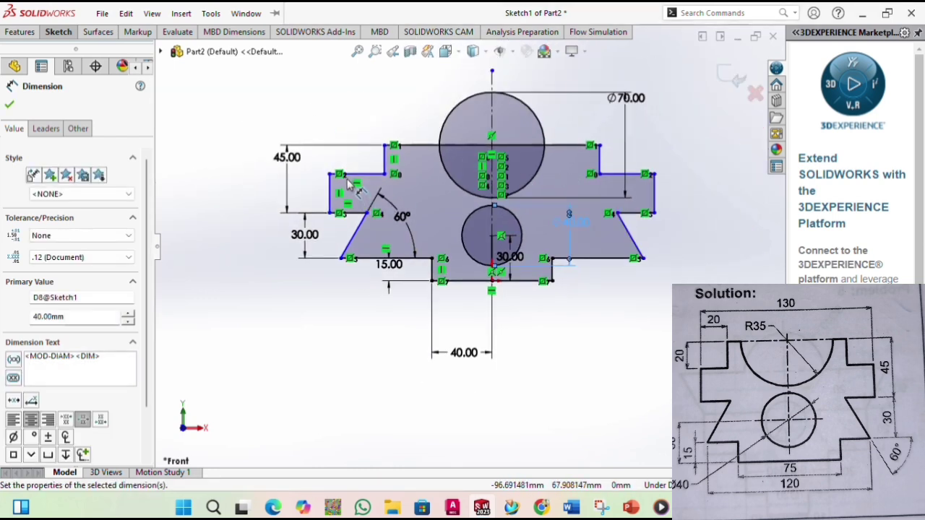
pyautogui.click(10, 105)
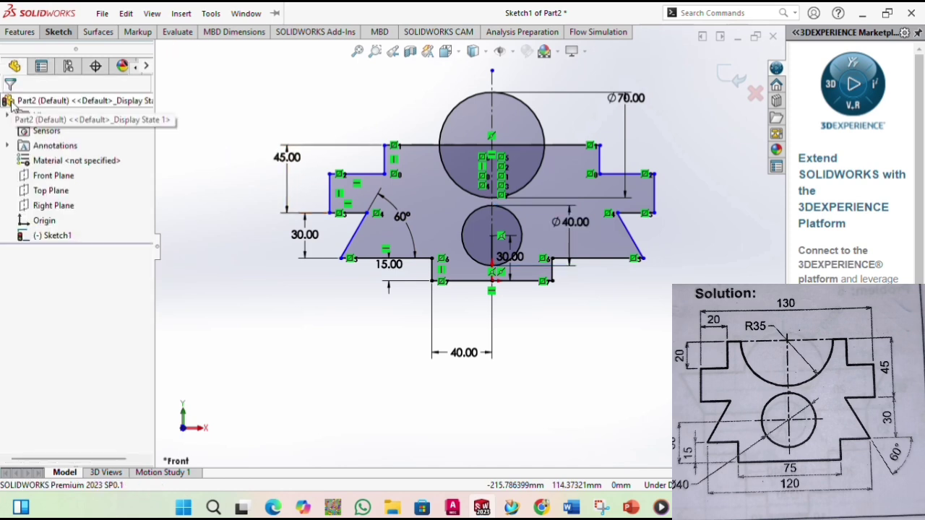
# Power trim the upper half of the 70 mm circle and the top line and centerline portions inside its lower half
pyautogui.click(65, 33)
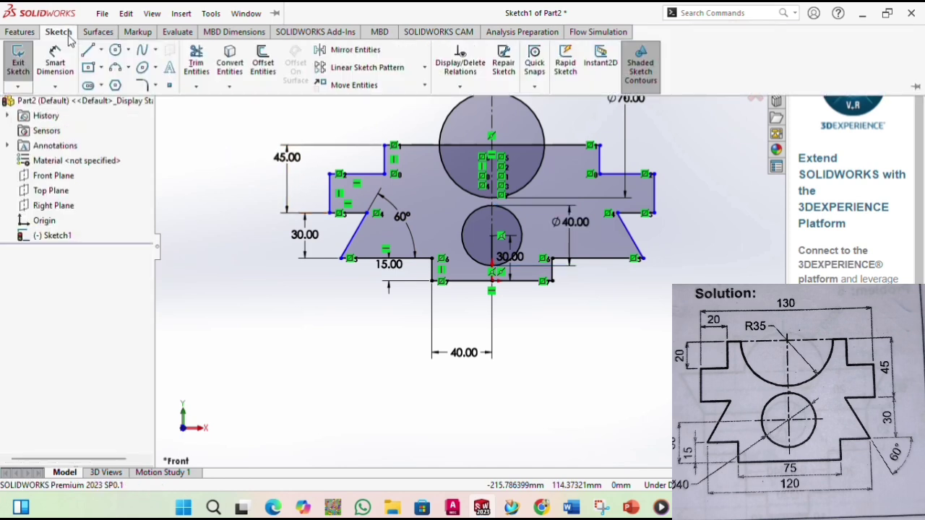
pyautogui.click(197, 64)
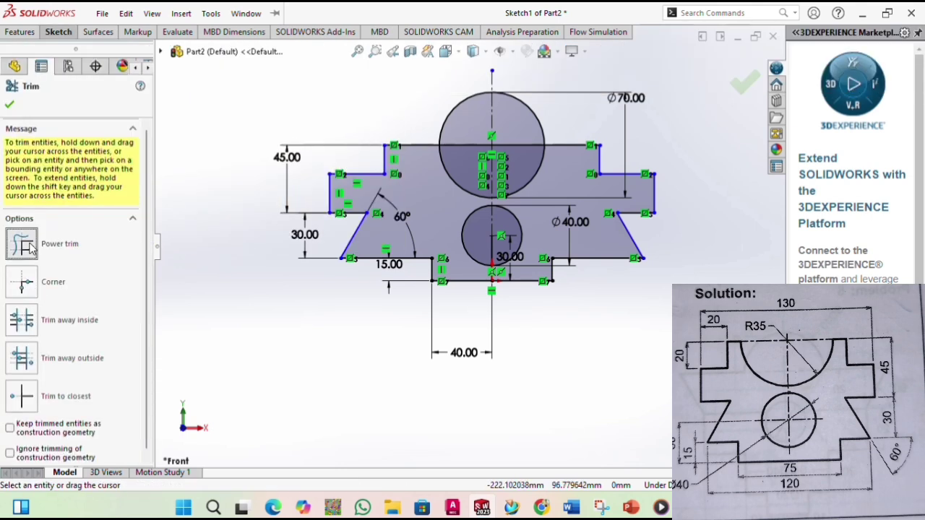
pyautogui.moveTo(449, 86)
pyautogui.mouseDown()
pyautogui.moveTo(474, 148)
pyautogui.moveTo(504, 161)
pyautogui.moveTo(543, 125)
pyautogui.moveTo(539, 94)
pyautogui.moveTo(510, 73)
pyautogui.mouseUp()
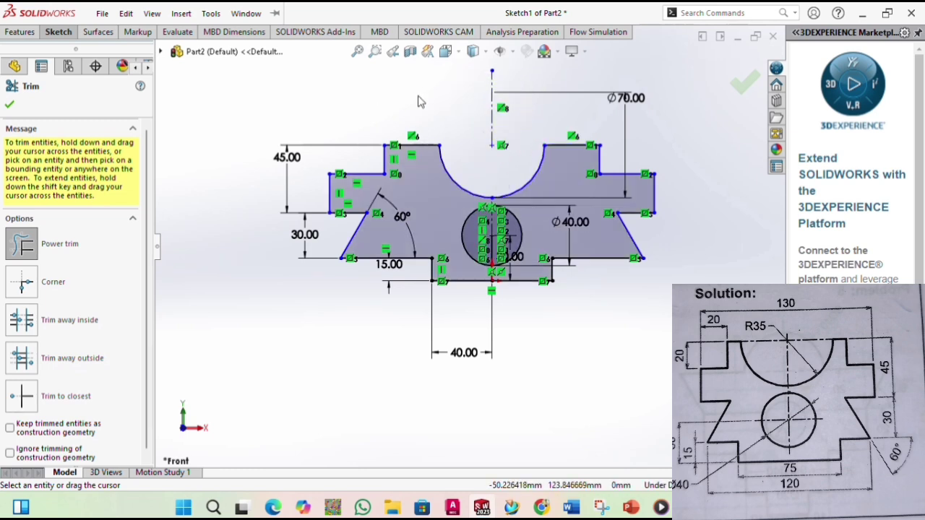
# Delete the leftover vertical centerline segment above the arc cutout
pyautogui.press('Escape')
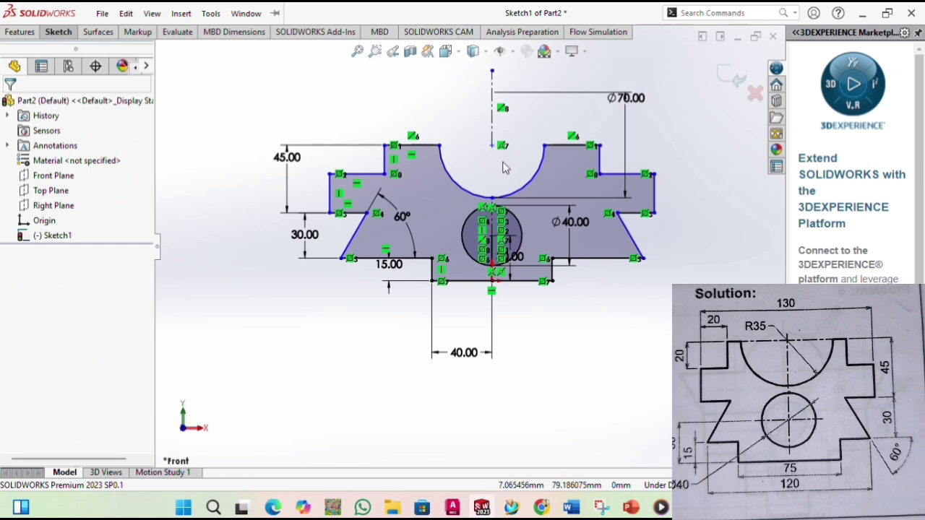
pyautogui.click(492, 108)
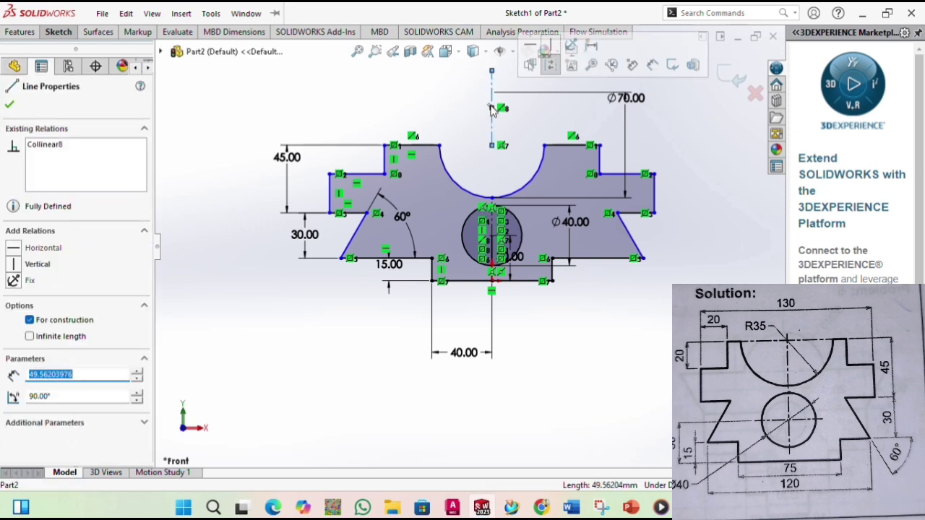
pyautogui.press('Delete')
# Delete the 30 mm vertical line and the remaining vertical centerline through the 40 mm circle, despite their associated dimensions
pyautogui.scroll(-5, 489, 226)
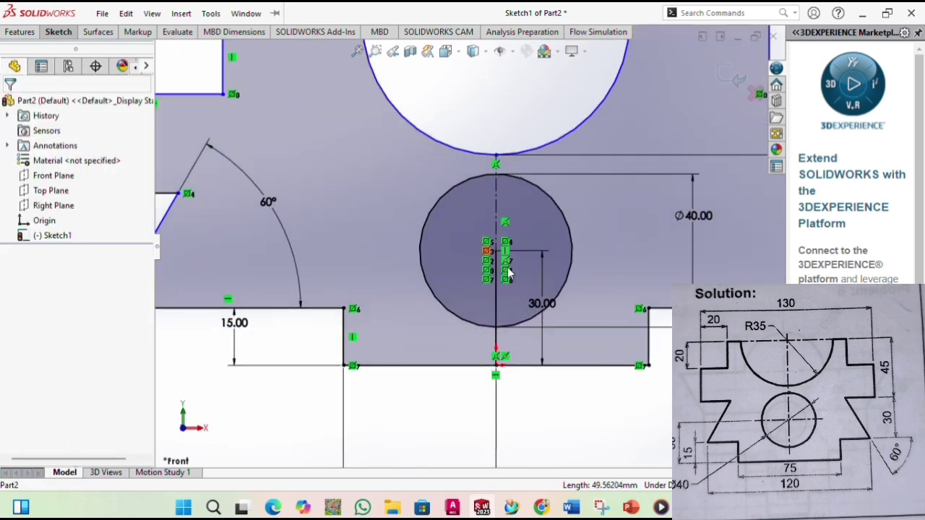
pyautogui.click(495, 288)
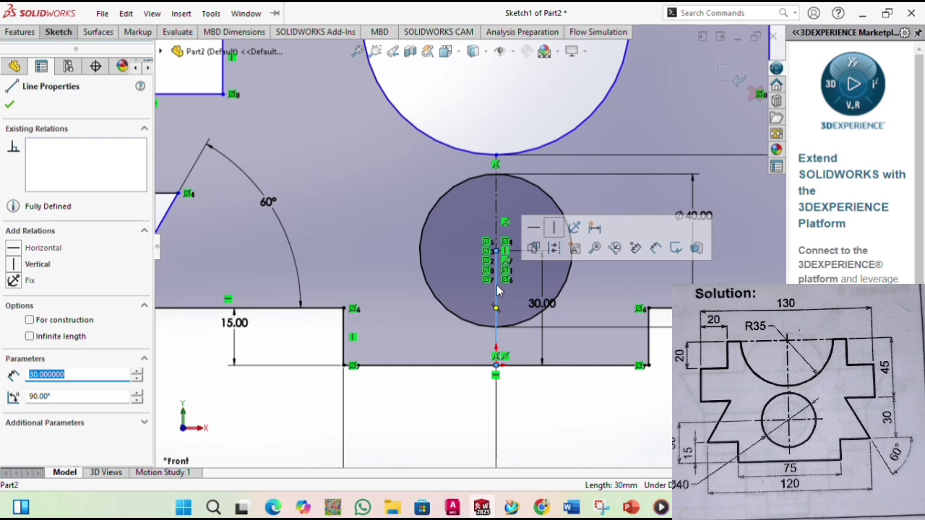
pyautogui.press('Escape')
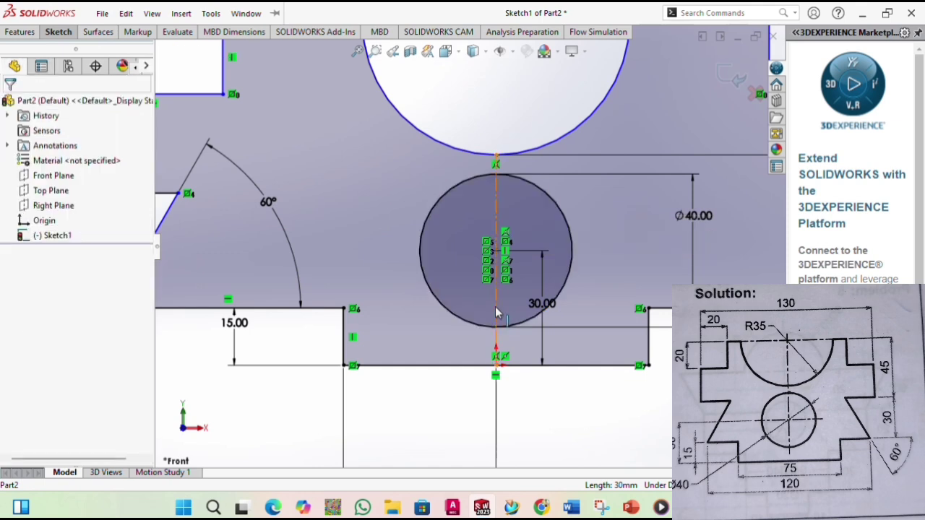
pyautogui.click(496, 312)
pyautogui.press('Delete')
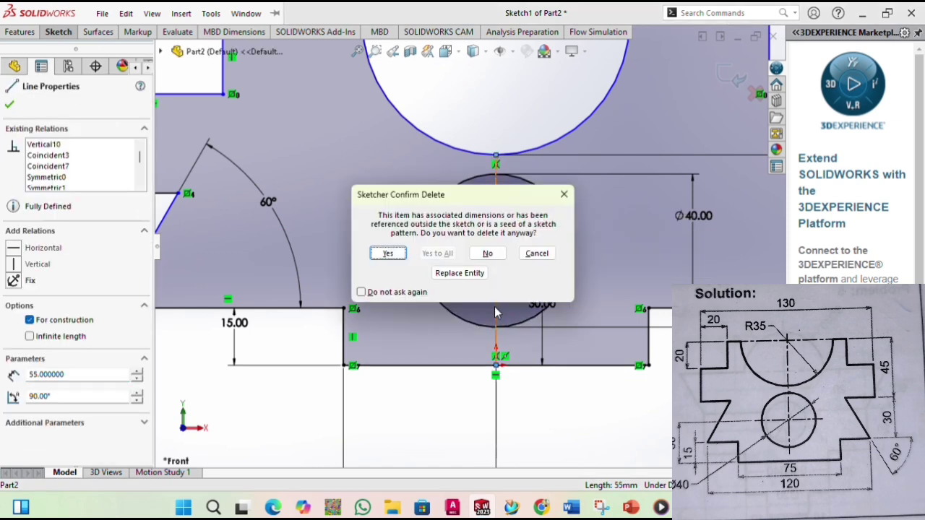
pyautogui.click(387, 250)
# Extrude the notched profile with its circular hole as a blind boss 50 mm deep from the sketch plane
pyautogui.scroll(5, 541, 325)
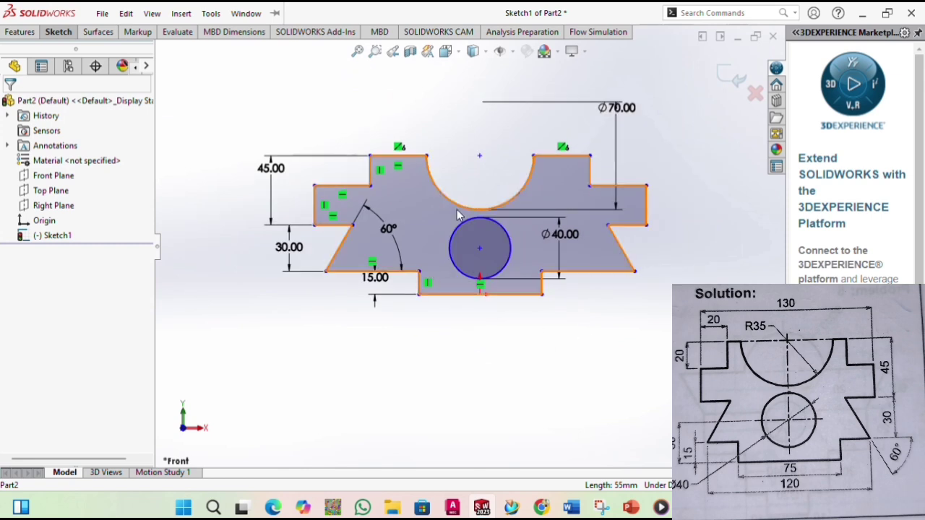
pyautogui.scroll(2, 457, 210)
pyautogui.moveTo(498, 235)
pyautogui.mouseDown(button='middle')
pyautogui.moveTo(571, 269)
pyautogui.moveTo(520, 245)
pyautogui.moveTo(492, 218)
pyautogui.mouseUp(button='middle')
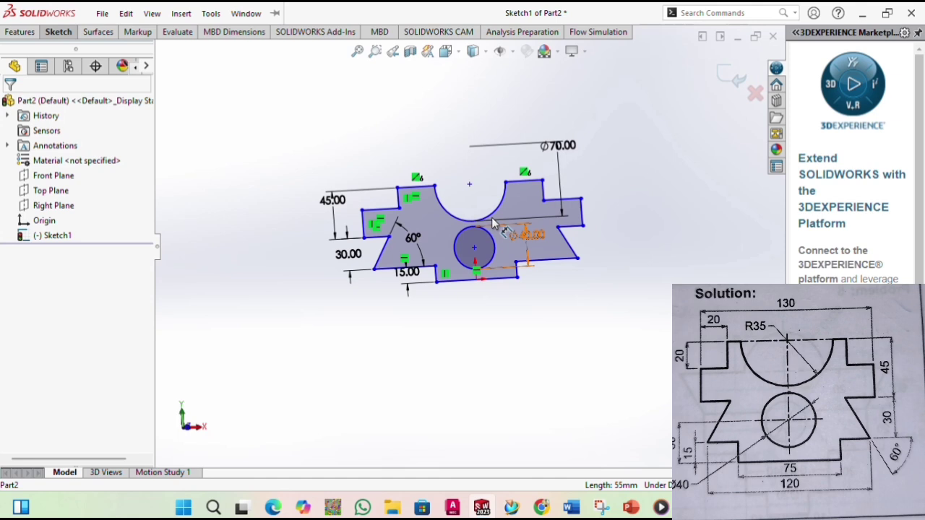
pyautogui.click(20, 33)
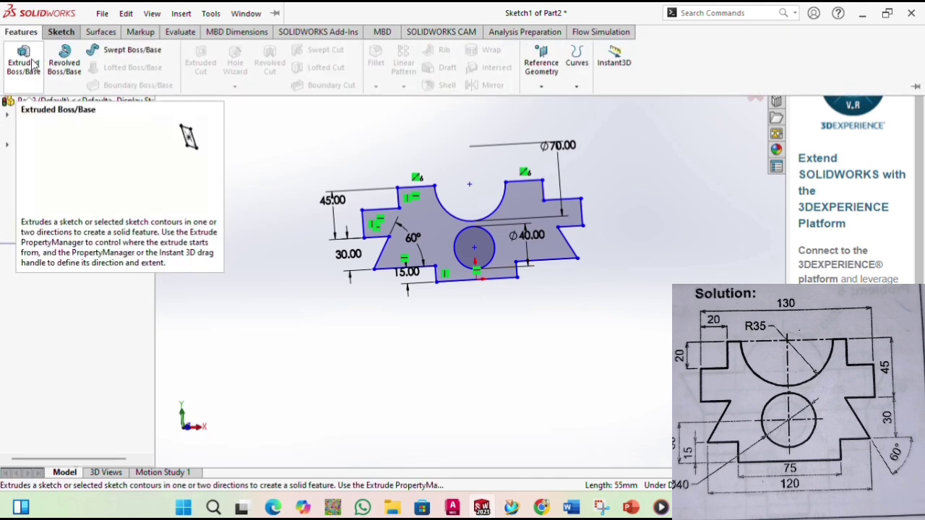
pyautogui.click(23, 58)
pyautogui.moveTo(433, 239); pyautogui.dragTo(494, 242, button='middle')
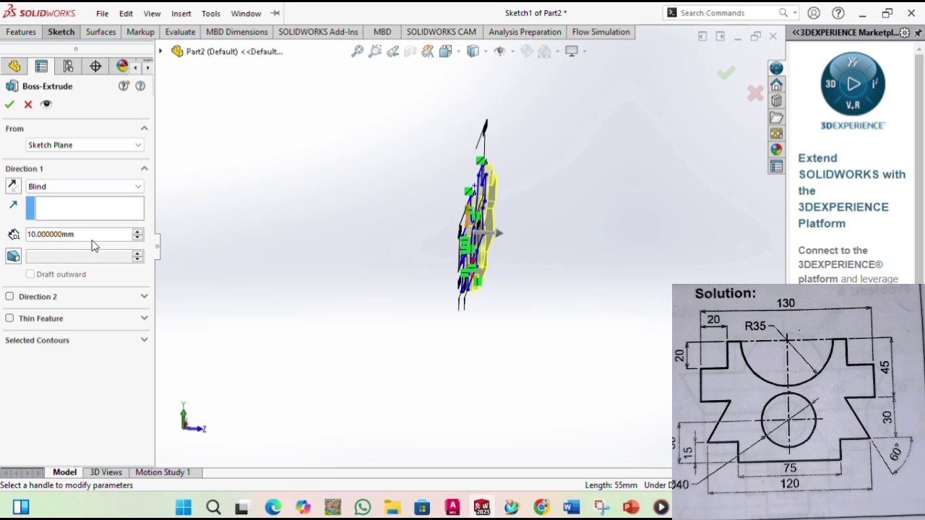
pyautogui.write('5')
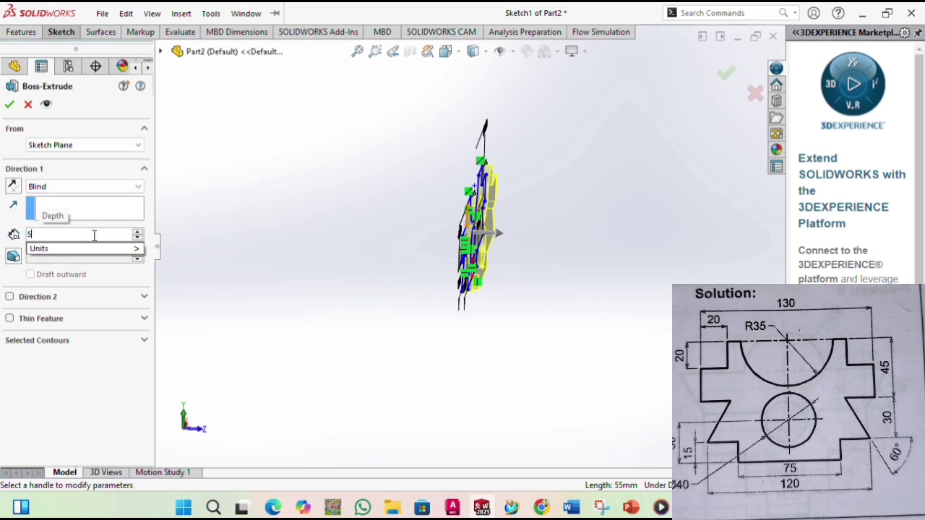
pyautogui.write('0')
pyautogui.press('Return')
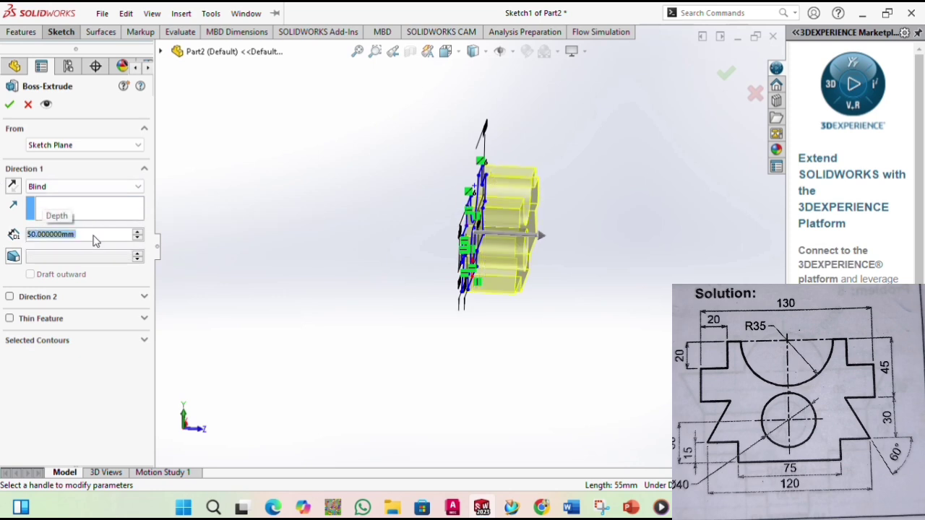
pyautogui.click(10, 106)
# Examine the extruded part's notched sides, arc cutout and through hole from several angles
pyautogui.moveTo(400, 257); pyautogui.dragTo(495, 188, button='middle')
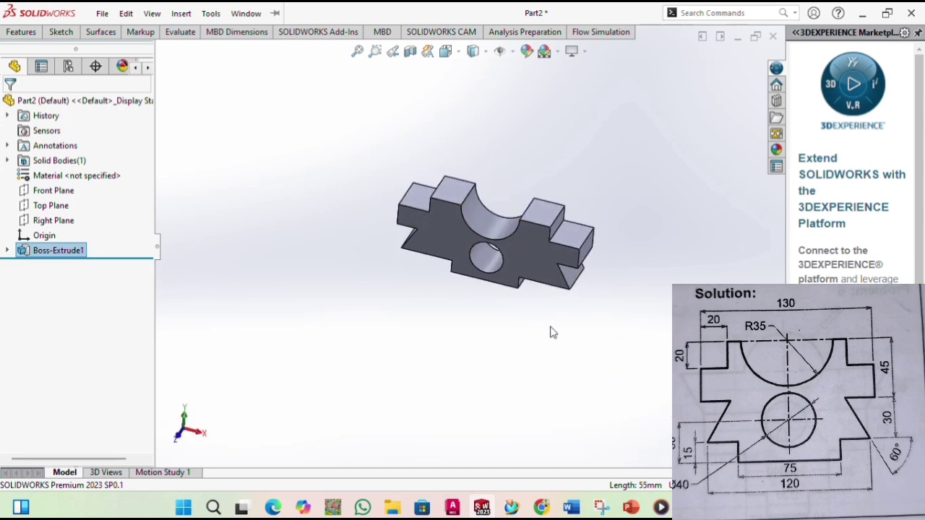
pyautogui.moveTo(550, 333); pyautogui.dragTo(453, 261, button='middle')
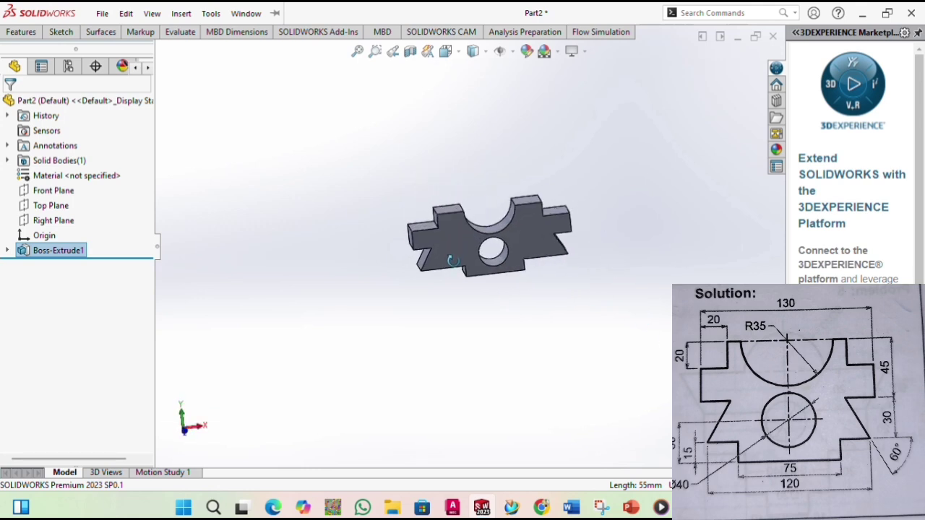
pyautogui.moveTo(505, 206); pyautogui.dragTo(650, 444, button='middle')
pyautogui.moveTo(464, 149); pyautogui.dragTo(384, 228, button='middle')
pyautogui.moveTo(648, 295); pyautogui.dragTo(472, 175, button='middle')
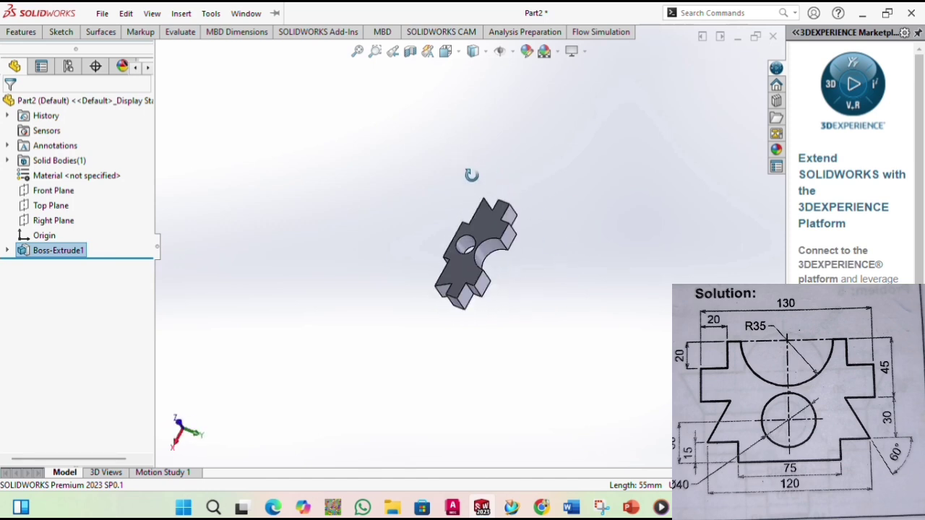
pyautogui.scroll(-3, 549, 206)
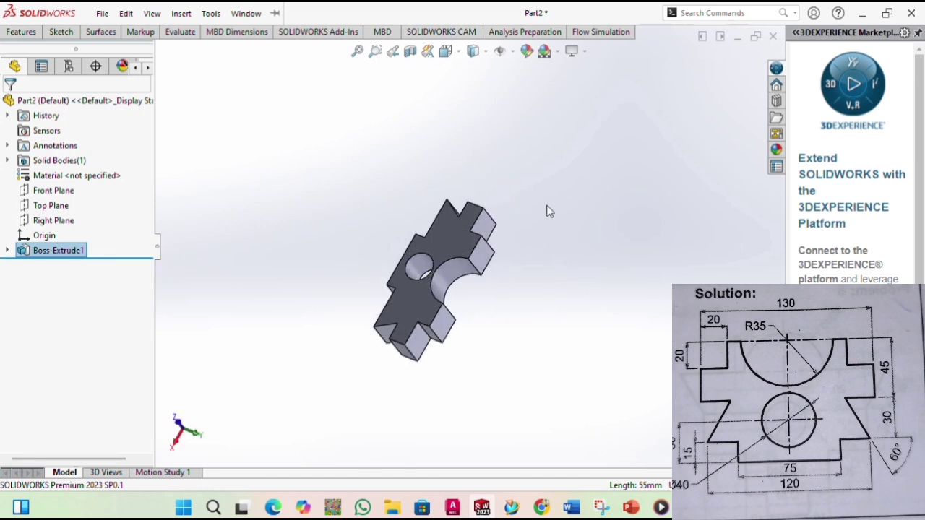